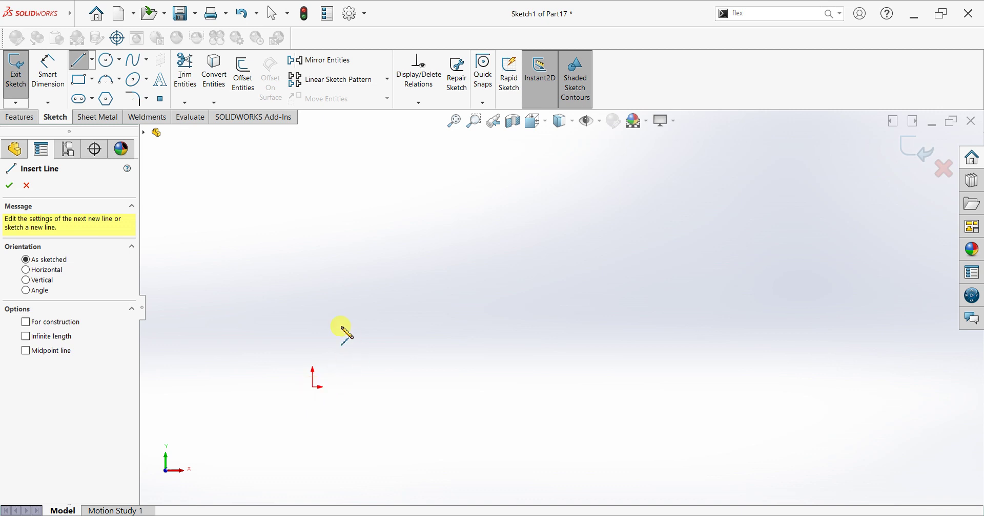
- Sketch the profile's left end from the origin: about 21 mm up, a horizontal line, and a step down into a groove about 13.6 mm wide
key("Escape")
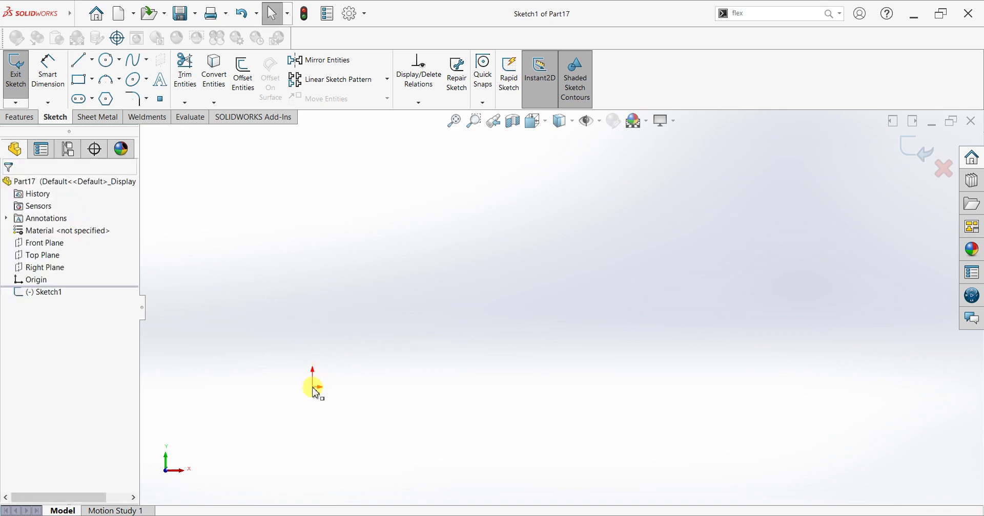
left_click(314, 388)
left_click(548, 353)
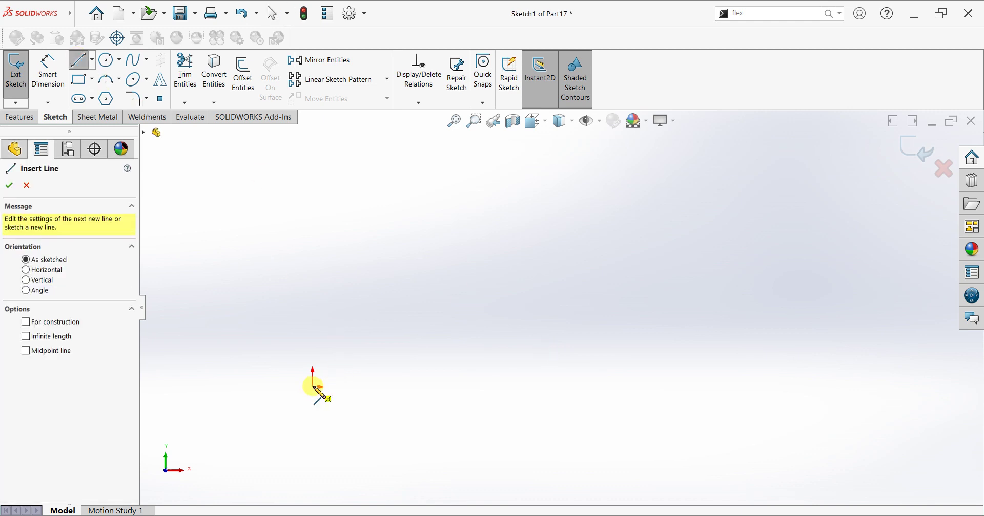
mouse_move(314, 388)
left_mouse_down()
mouse_move(312, 323)
mouse_move(314, 383)
mouse_move(314, 325)
mouse_move(375, 323)
left_mouse_up()
left_click(458, 324)
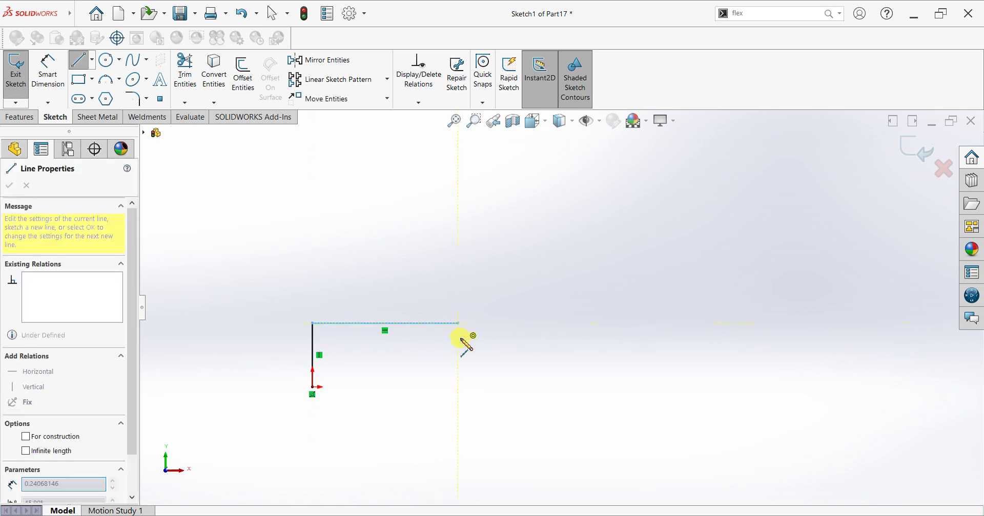
left_click(458, 338)
left_click(497, 339)
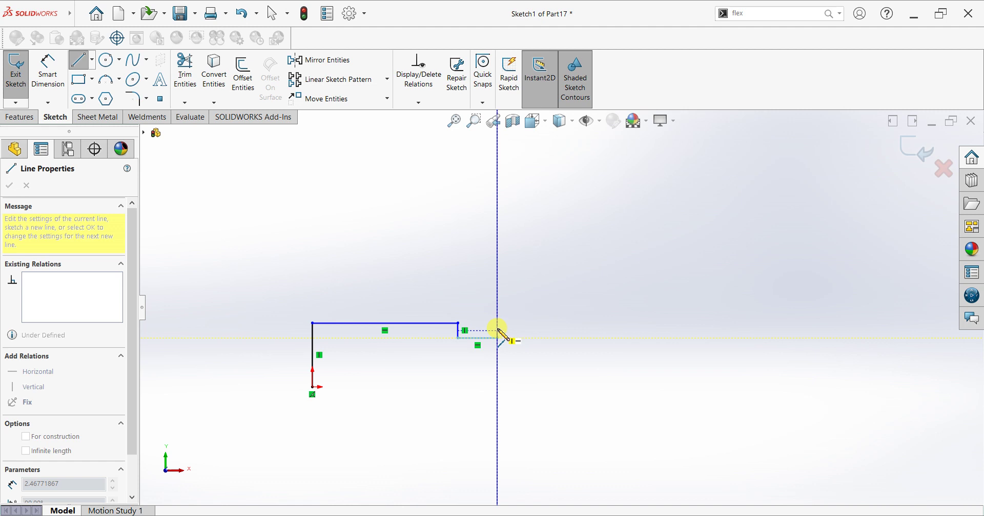
- Continue the profile out of the groove with a long horizontal line about 252 mm, a step down and a shoulder about 41 mm long
scroll(611, 334, "up", 5)
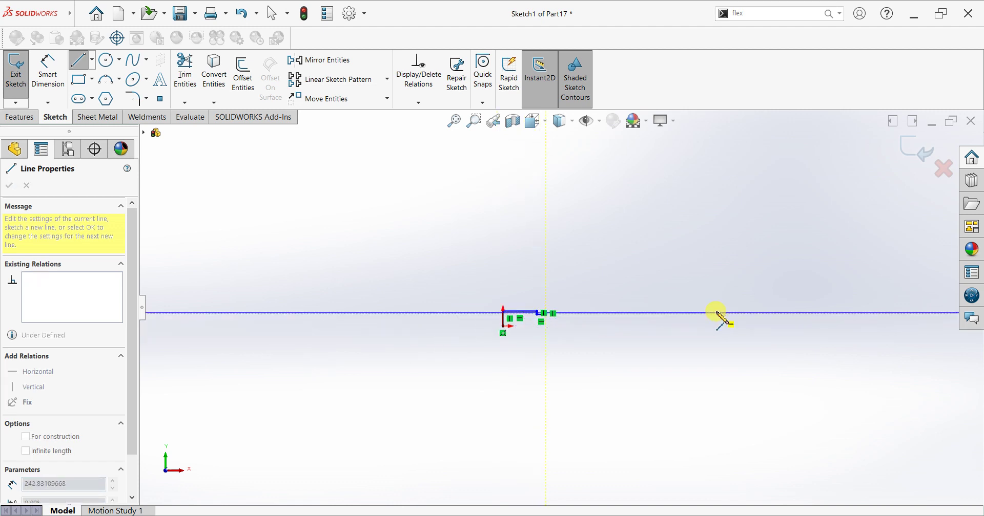
left_click(716, 313)
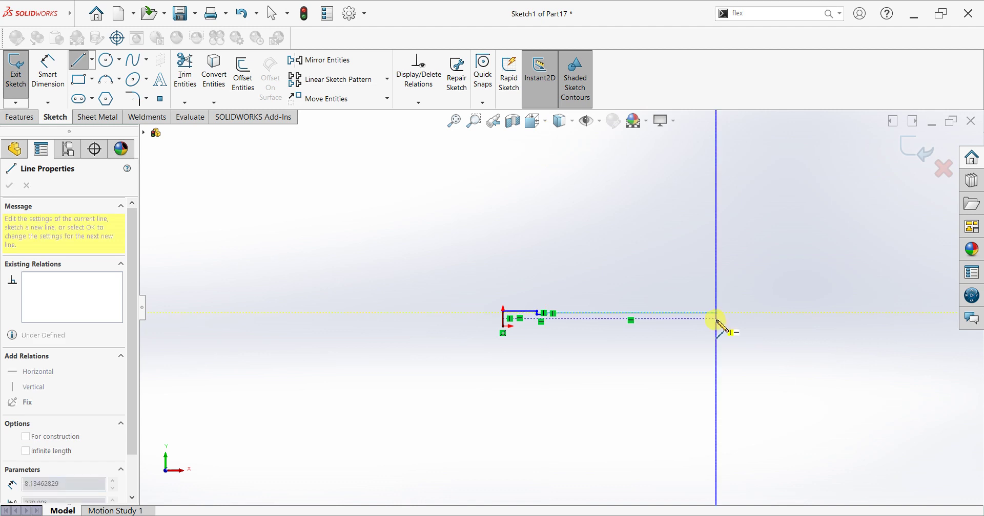
scroll(717, 321, "down", 5)
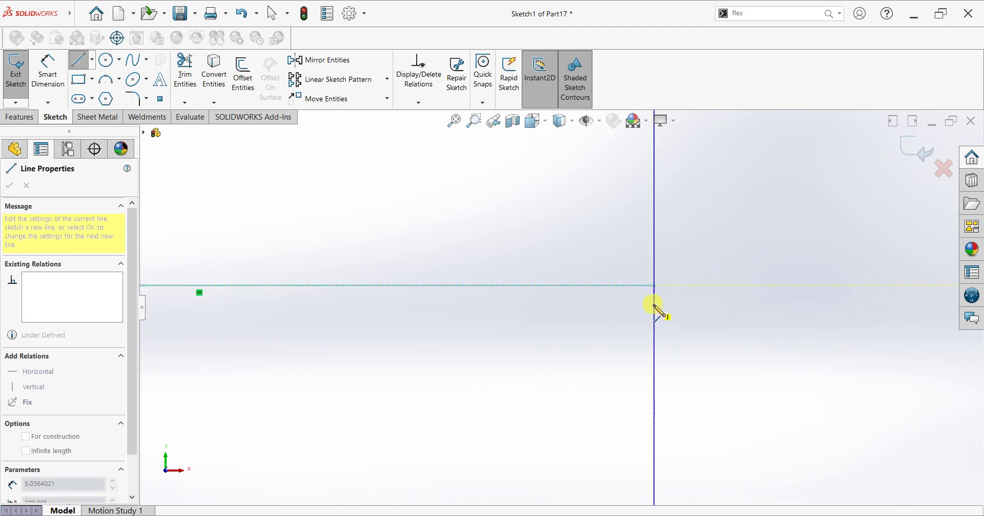
left_click(689, 305)
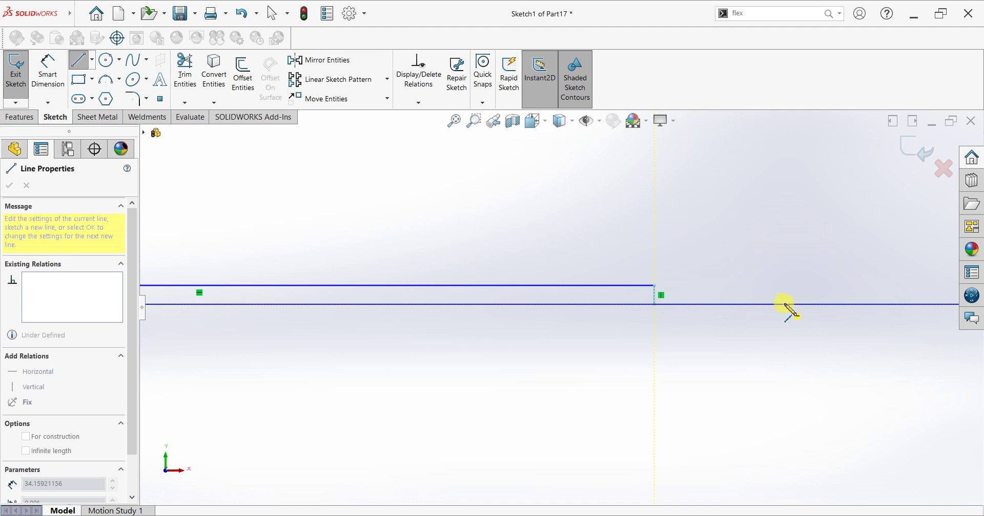
left_click(803, 304)
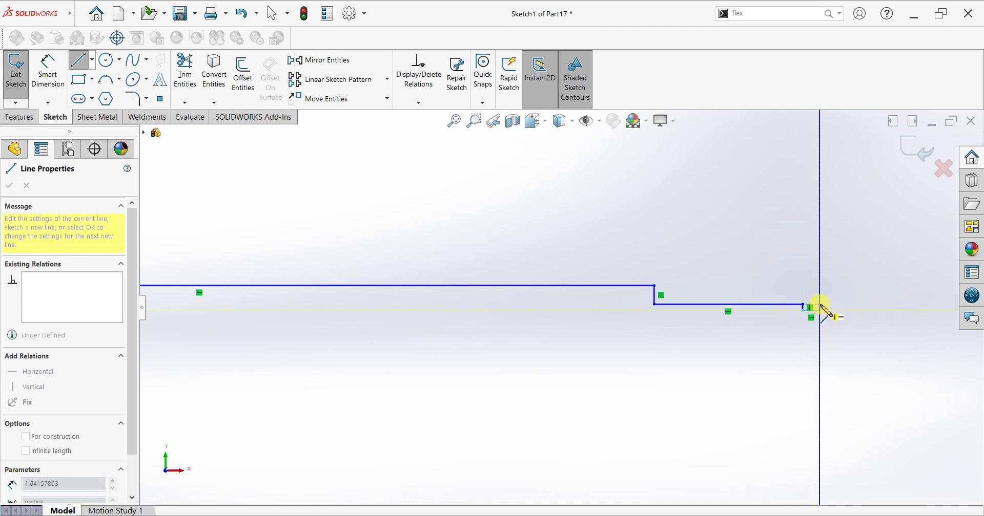
- Finish the profile with a groove about 4.7 mm wide, a short end section and a vertical line down to the origin's level
left_click(863, 305)
scroll(868, 351, "up", 6)
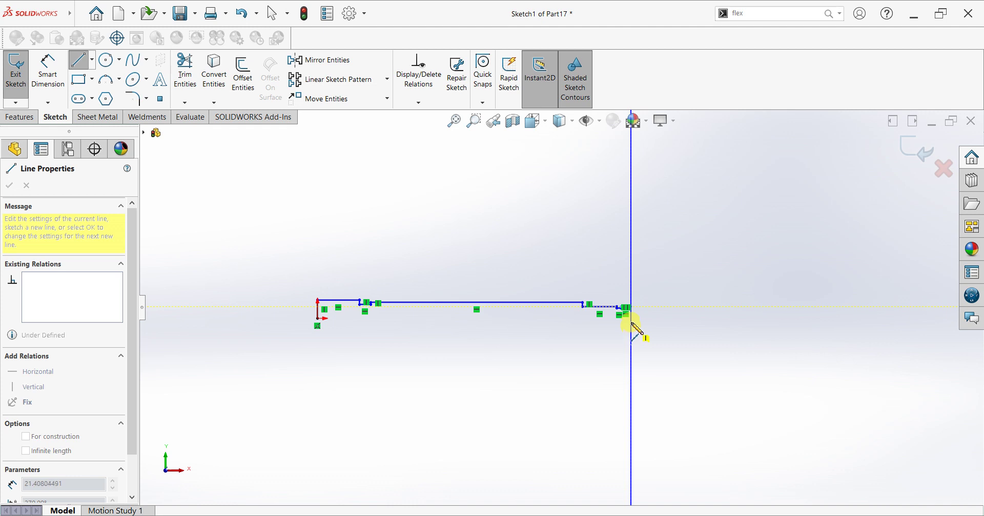
left_click(631, 319)
key("Escape")
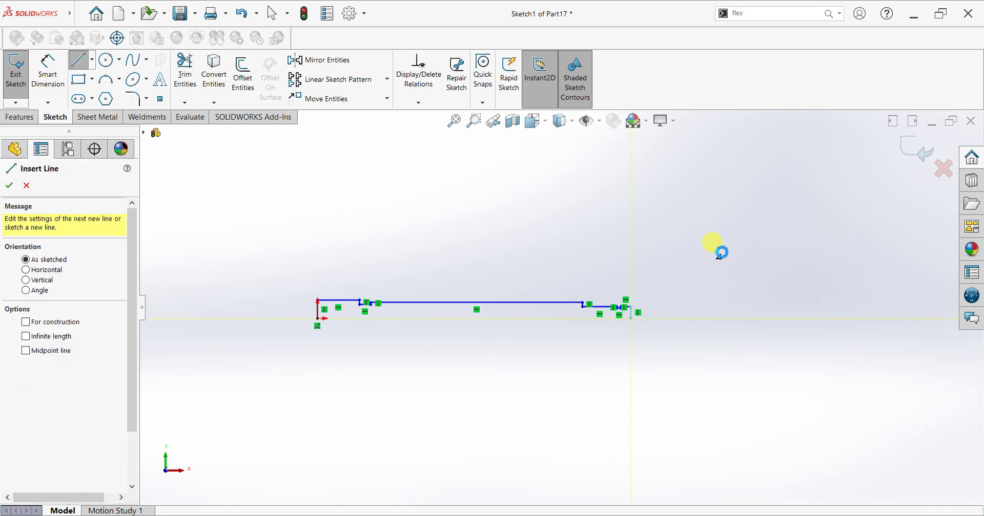
key("Escape")
- Draw a horizontal centerline about 360 mm long from the origin to the lower end of the profile's right vertical line
scroll(496, 258, "down", 2)
left_click(92, 60)
left_click(97, 89)
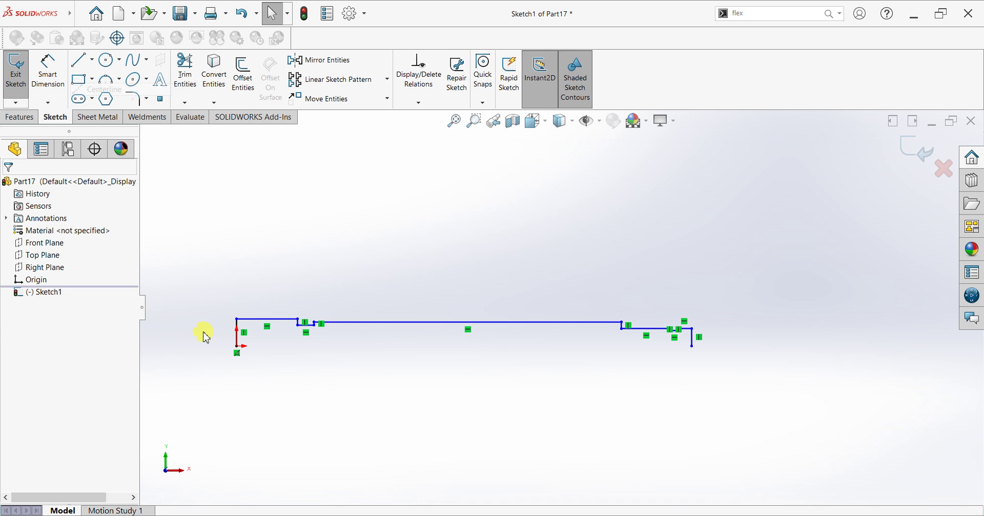
left_click(236, 346)
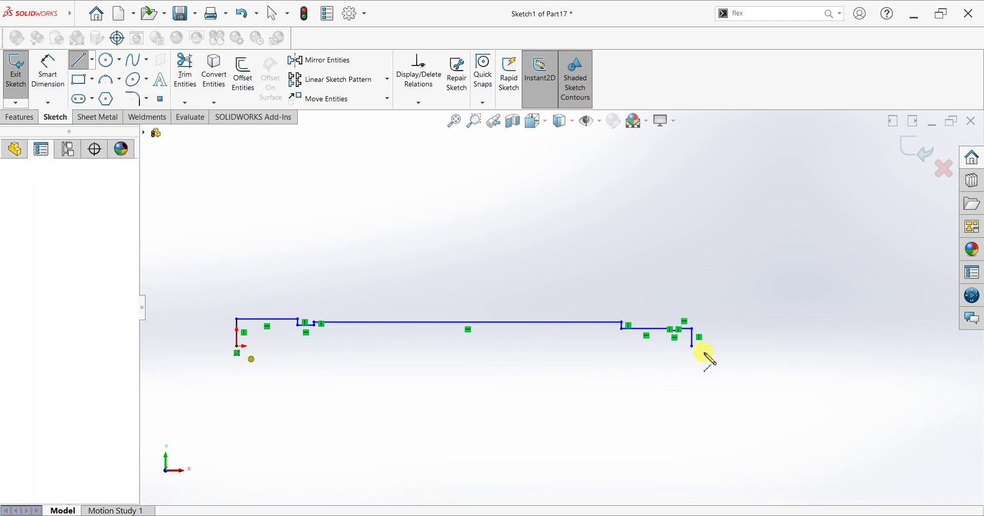
left_click(691, 345)
key("Escape")
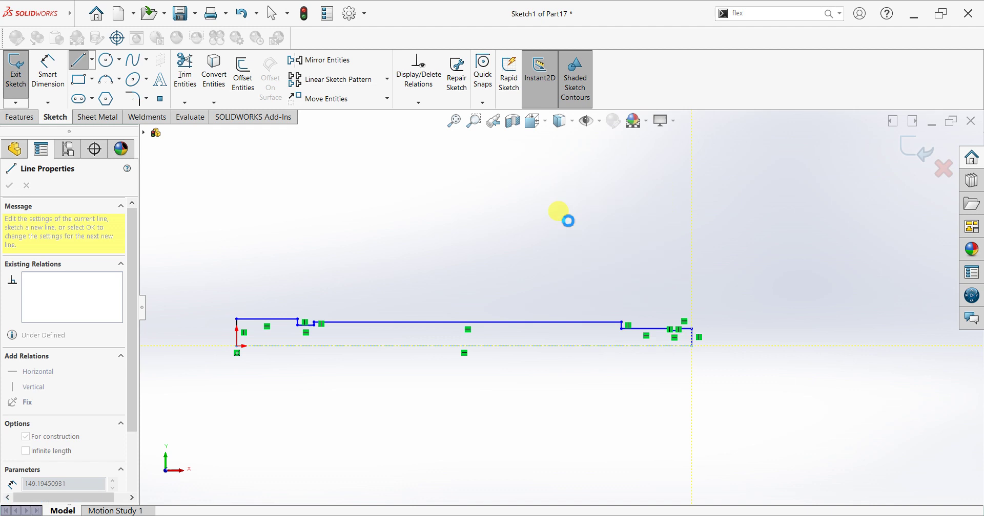
key("Escape")
left_click(514, 347)
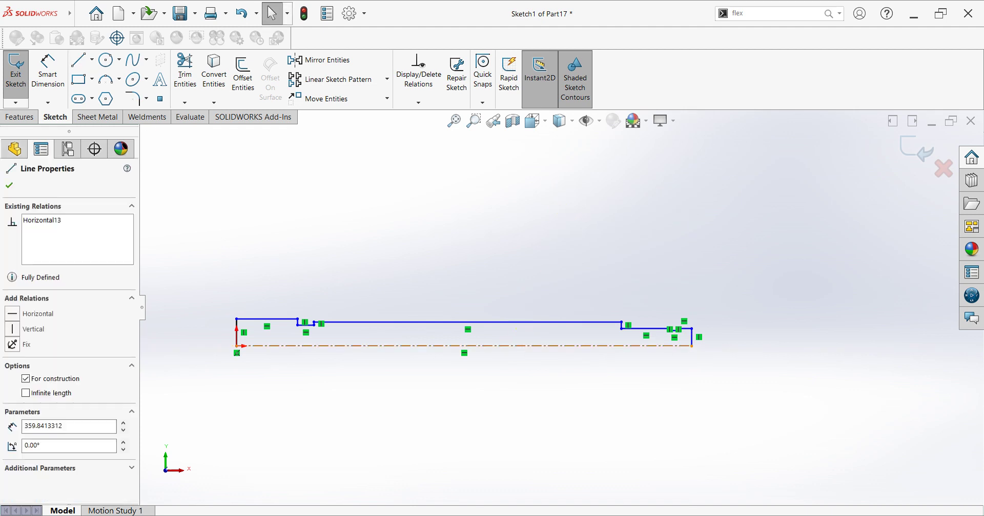
key("Escape")
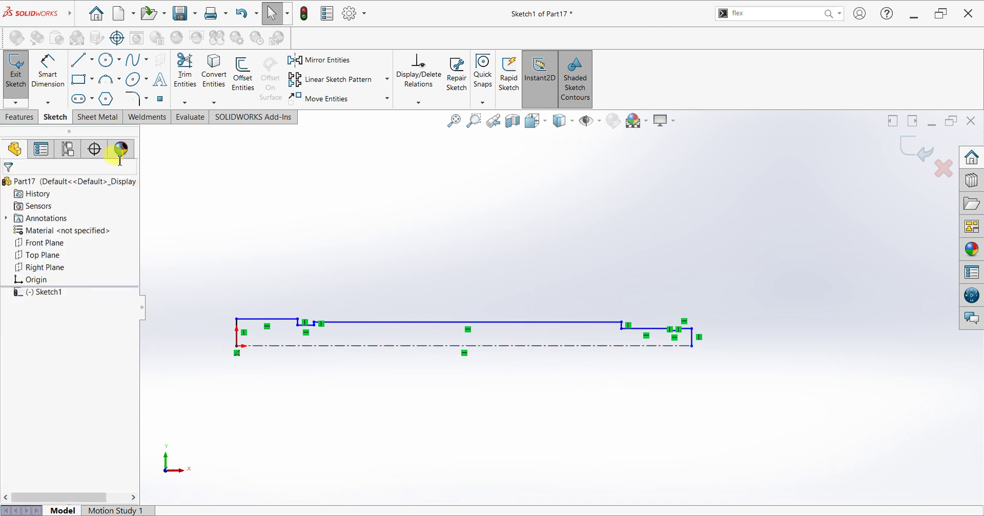
- Dimension the left end section's top line at 22 mm above the centerline
left_click(48, 72)
left_click(207, 339)
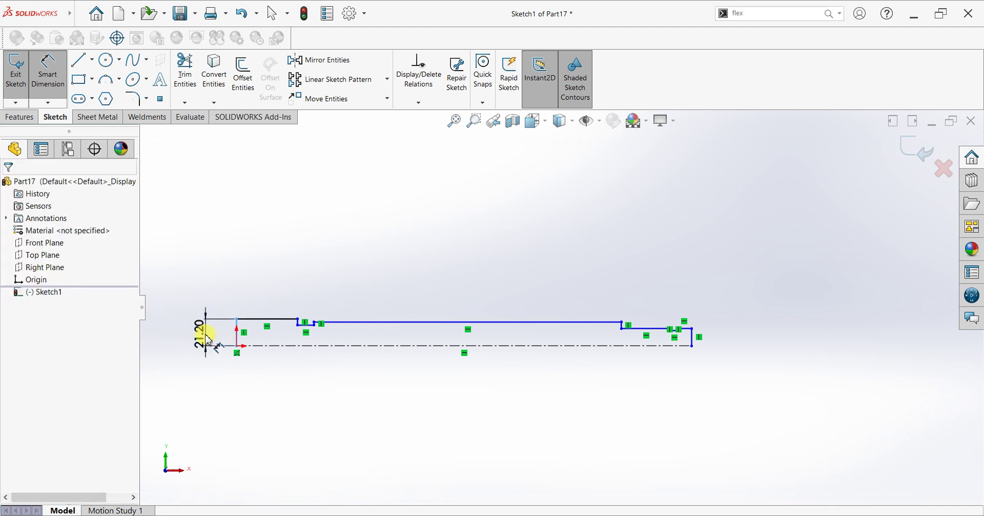
left_click(208, 339)
type("22")
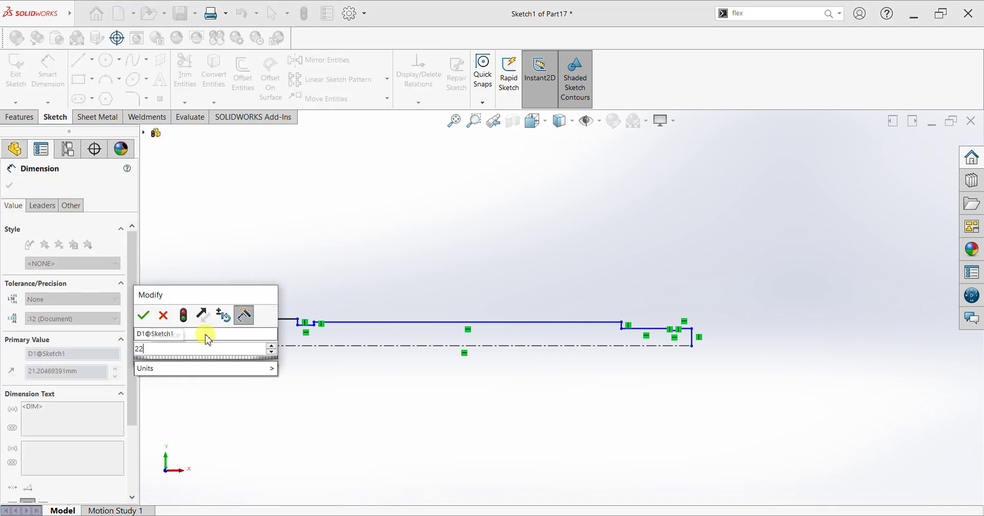
key("Return")
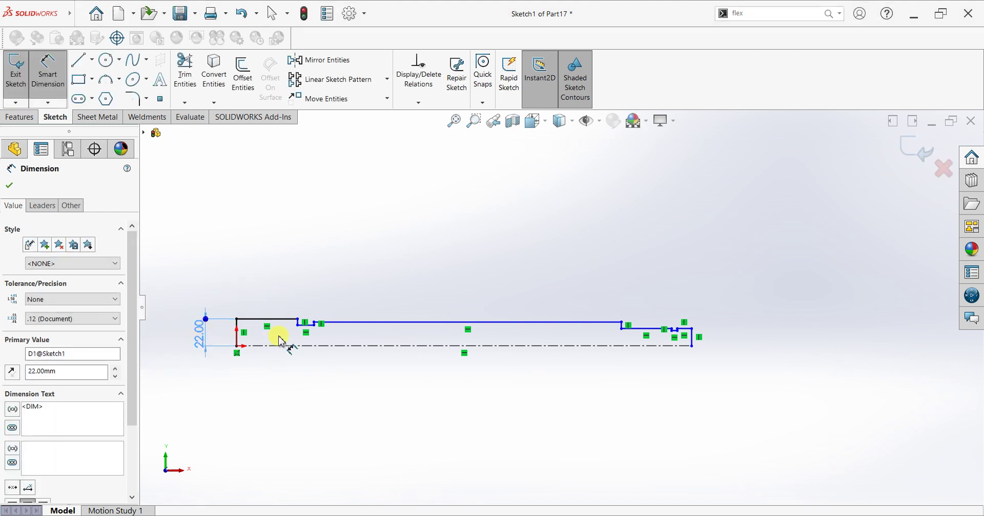
- Dimension the bottom of the left groove at 16 mm from the centerline
scroll(310, 339, "down", 3)
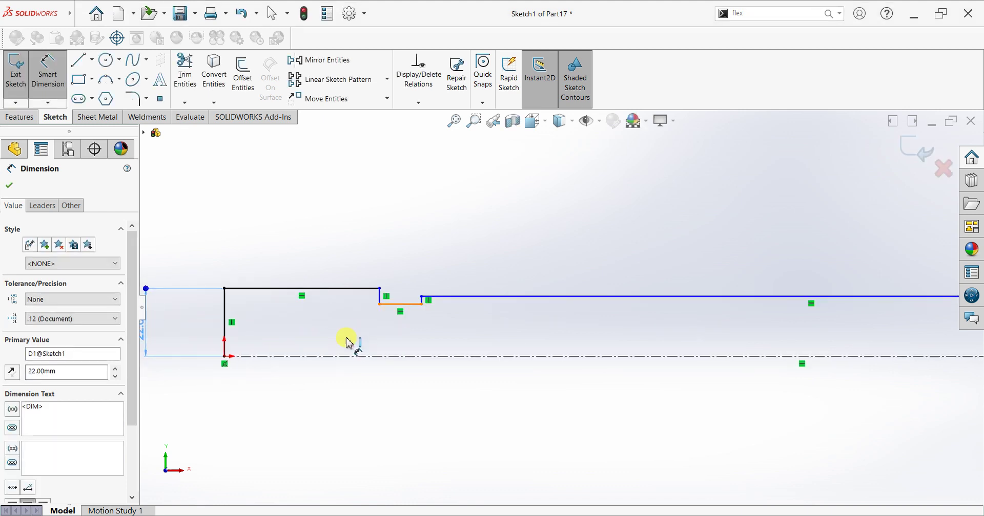
left_click(393, 304)
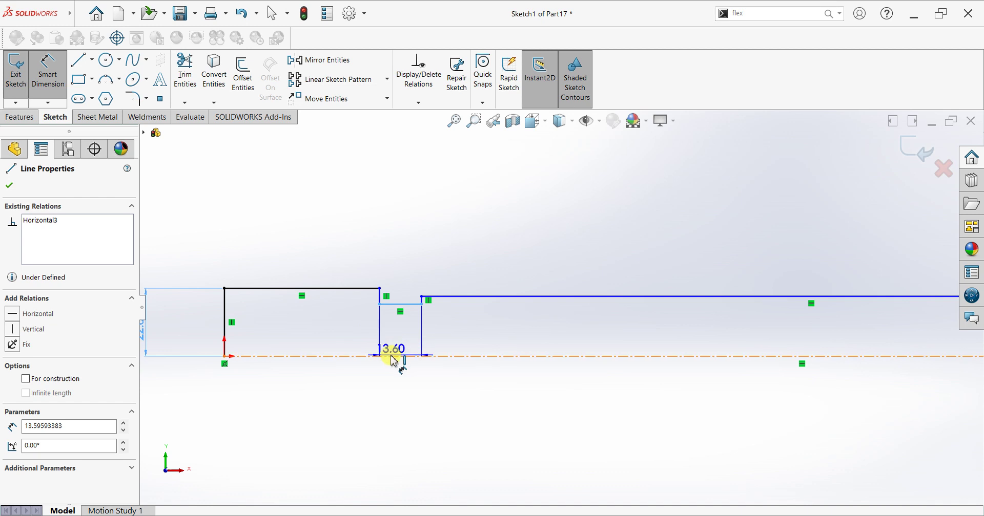
left_click(395, 357)
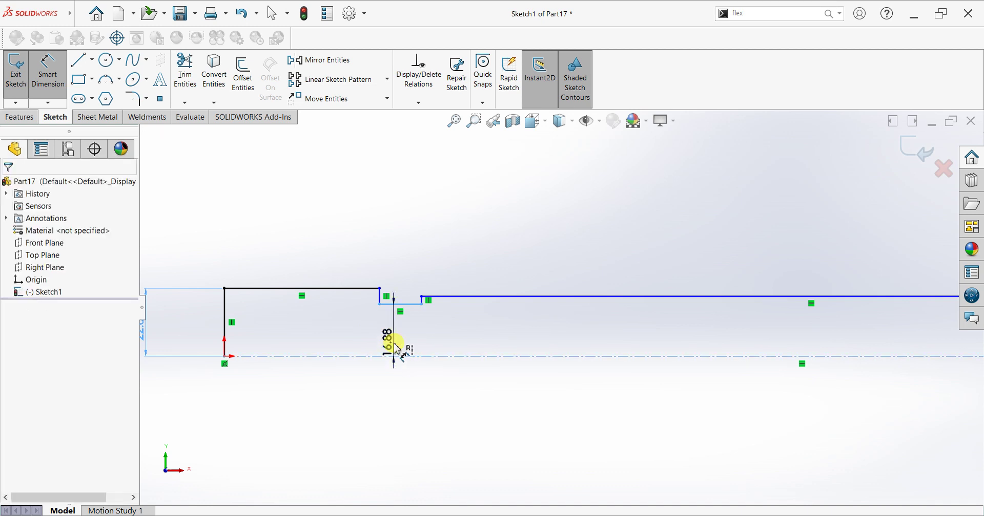
left_click(398, 348)
key("Return")
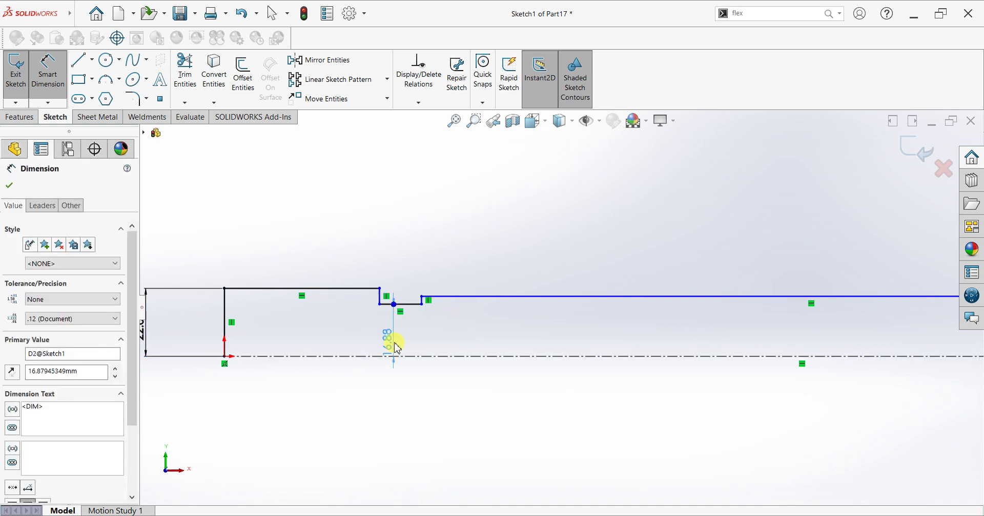
- Dimension the long middle line at 18 mm from the centerline
left_click(524, 335)
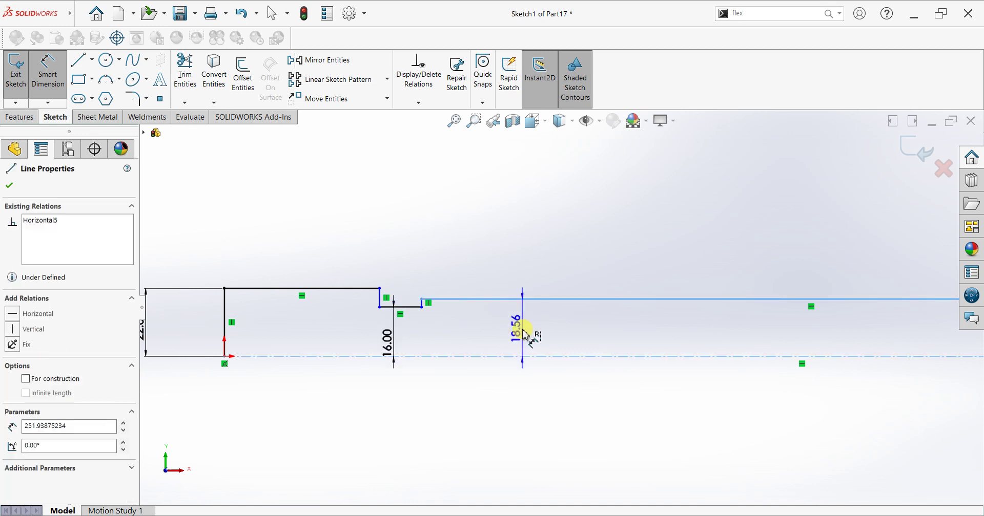
left_click(525, 335)
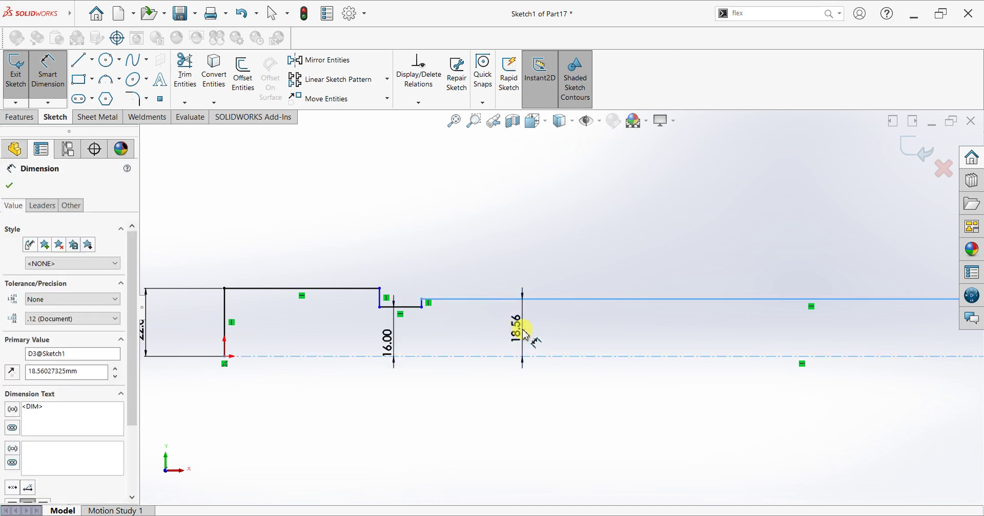
key("Return")
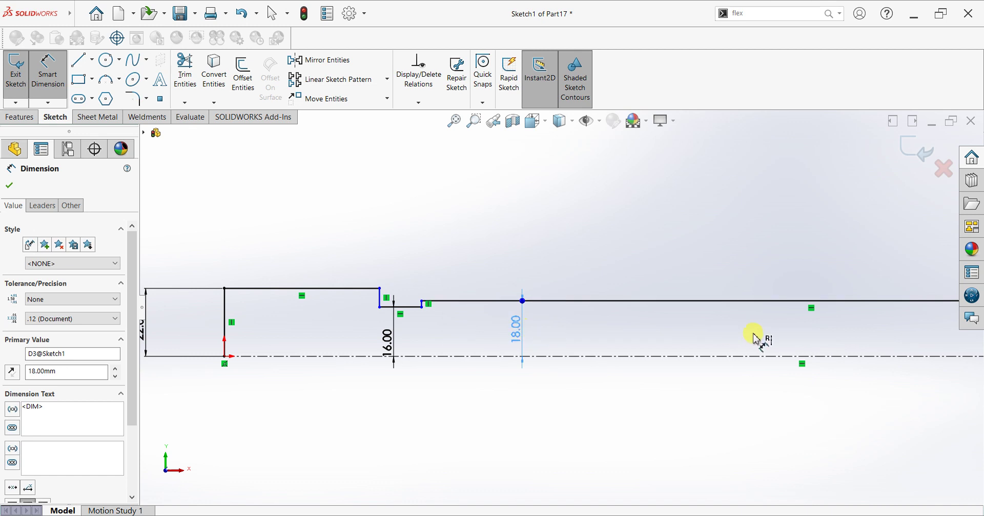
- Dimension the shoulder line to the right of the long section at 12 mm from the centerline
scroll(753, 334, "up", 5)
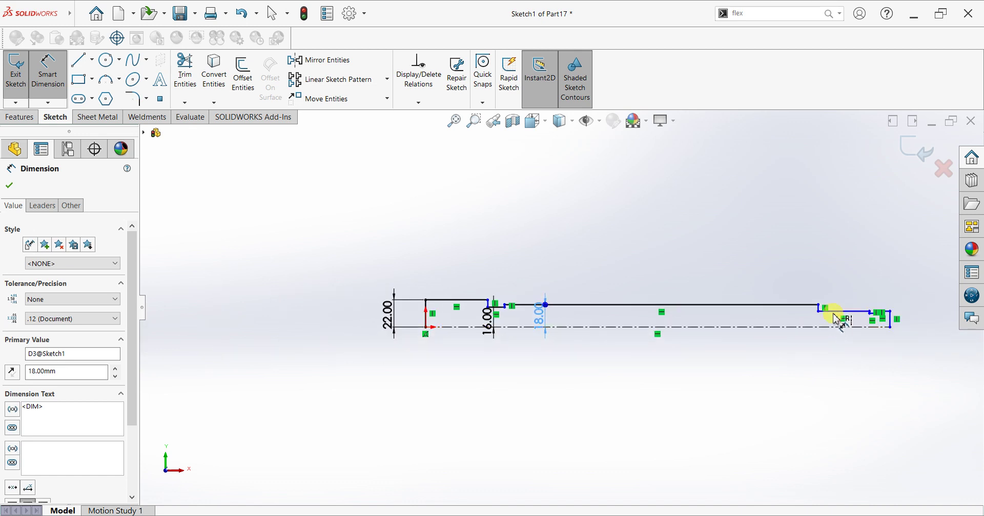
left_click(836, 337)
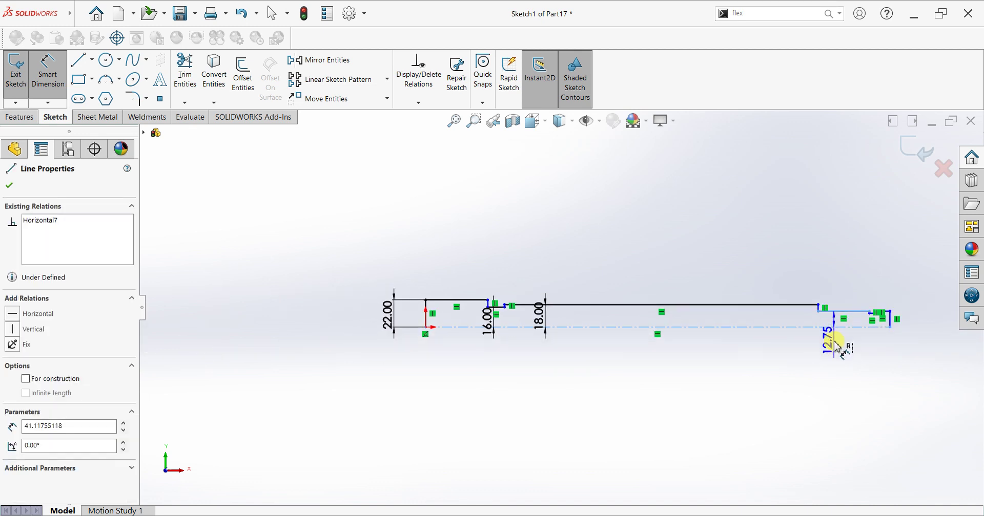
left_click(834, 342)
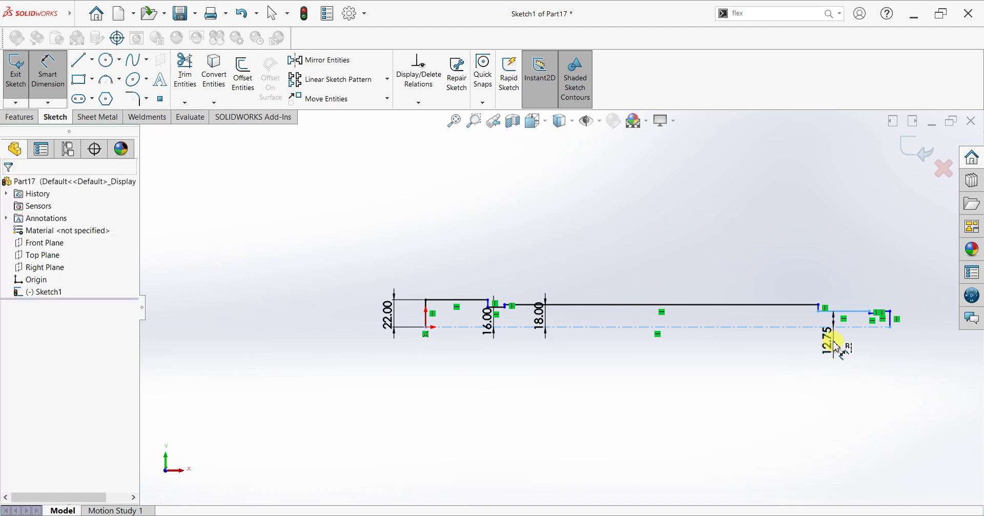
double_click(833, 343)
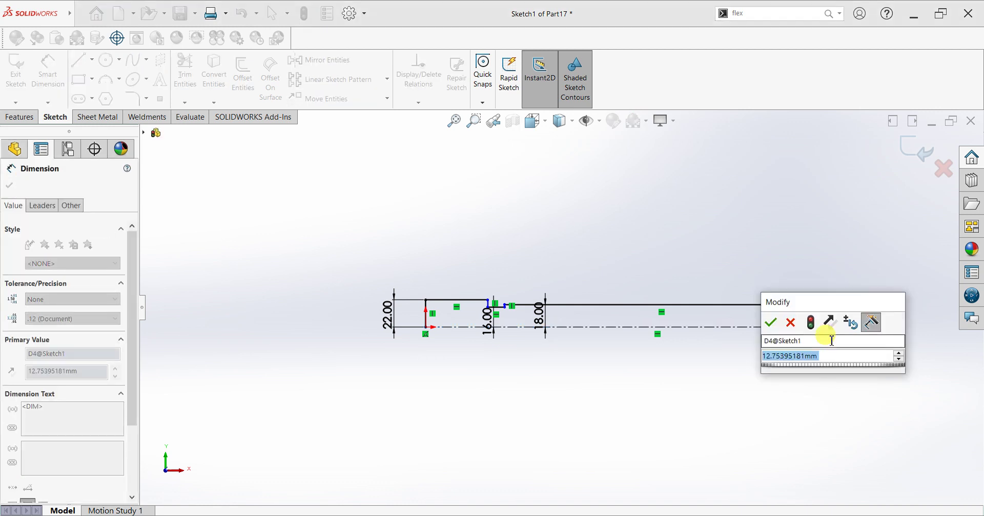
type("12")
key("Return")
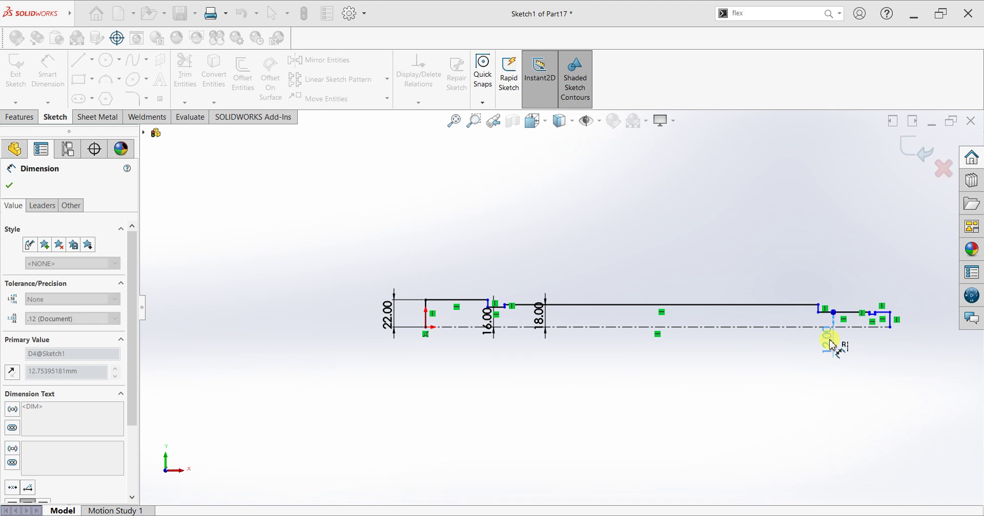
- Dimension the bottom of the small right groove at 10 mm from the centerline
scroll(851, 339, "down", 5)
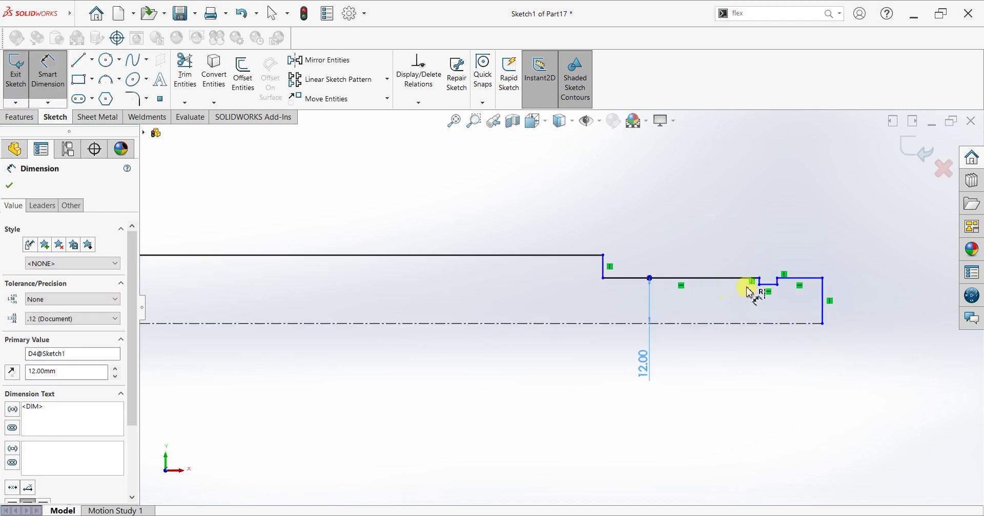
left_click(773, 315)
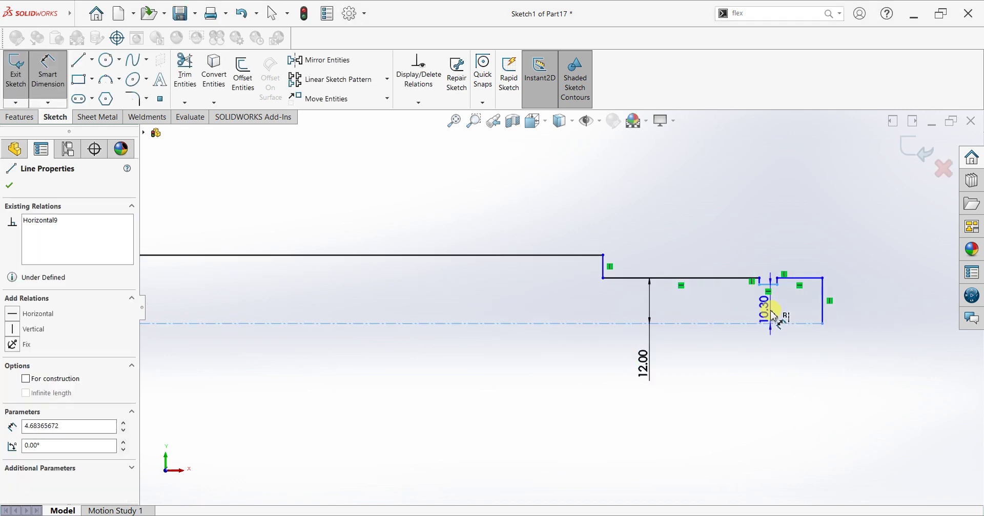
left_click(774, 315)
type("10.00mm")
key("Return")
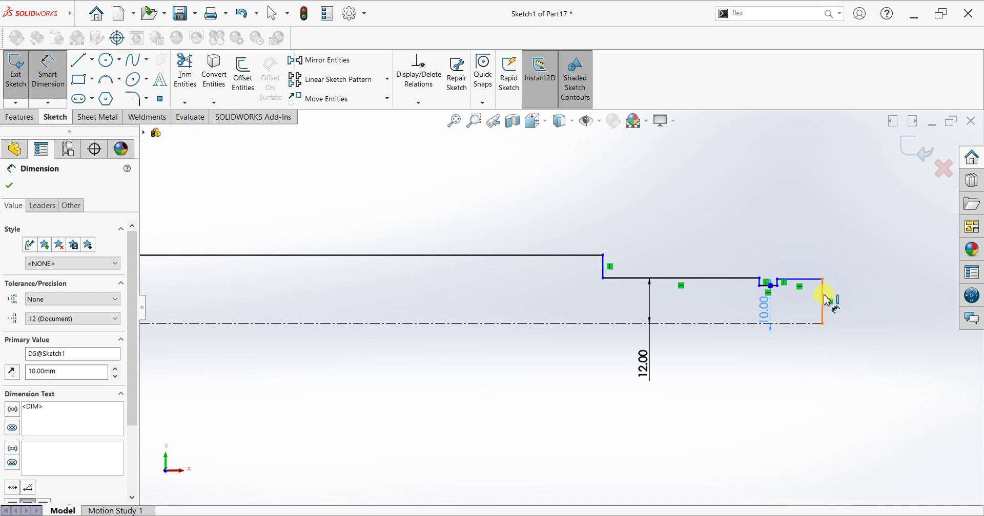
- Add the angle between the right end line and the centerline as a driven dimension
left_click(856, 308)
left_click(853, 303)
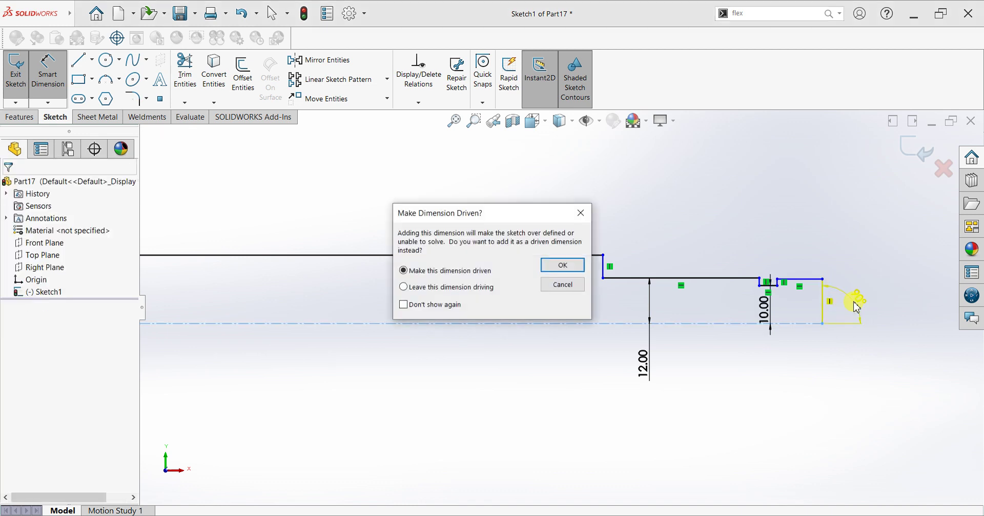
left_click(584, 266)
left_click(823, 292)
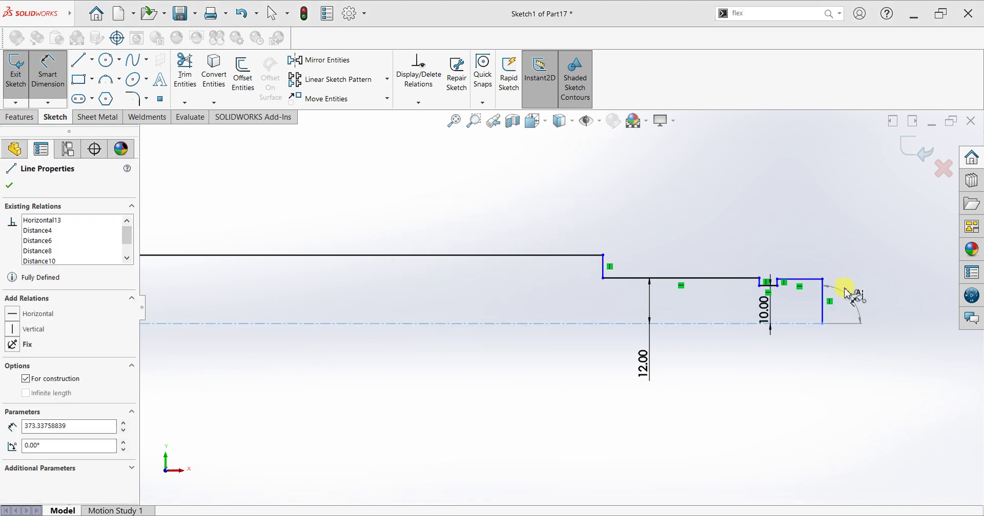
key("Escape")
- Dimension the height of the vertical right end line at 12 mm
left_click(822, 303)
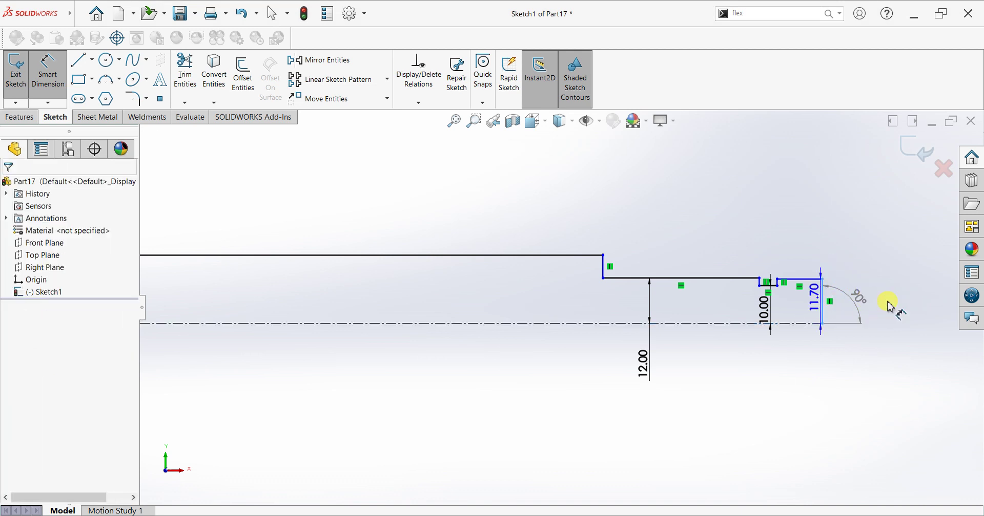
left_click(897, 305)
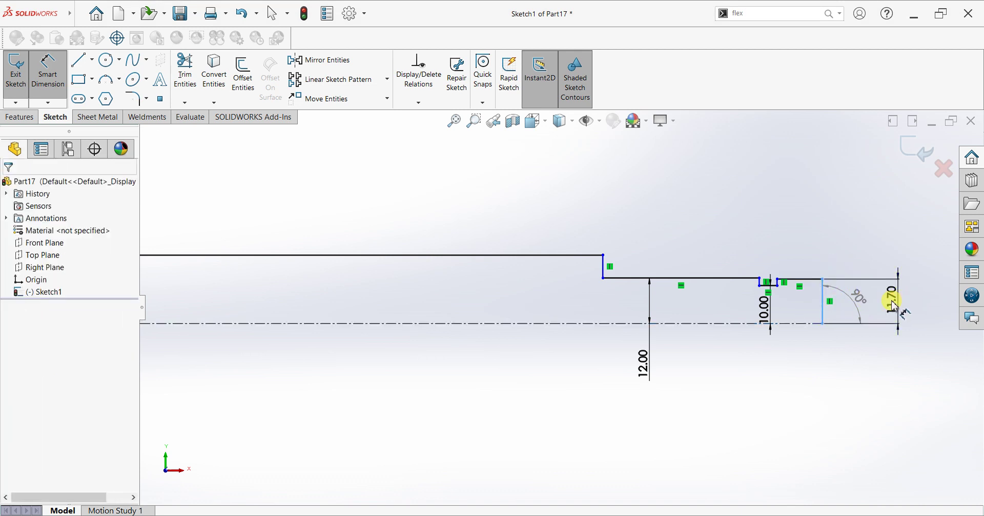
left_click(892, 306)
key("Return")
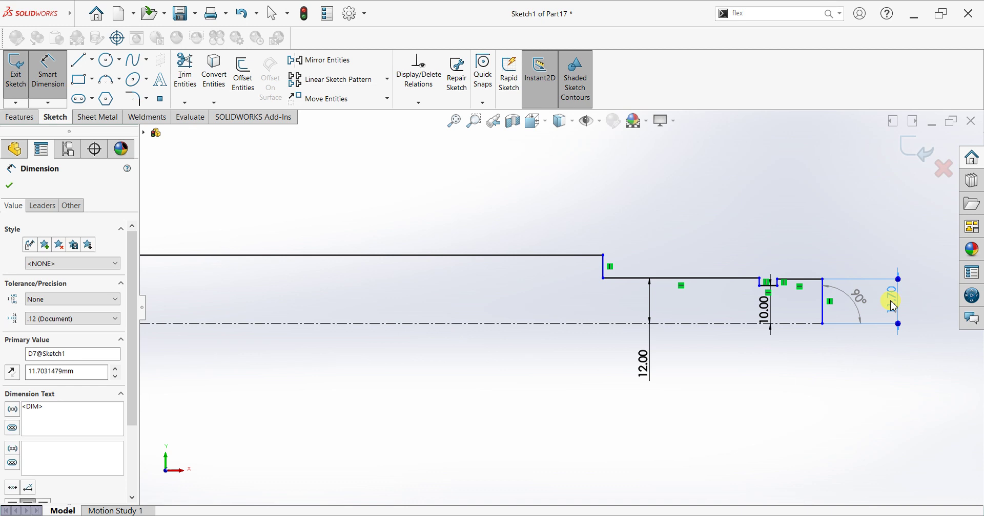
key("Escape")
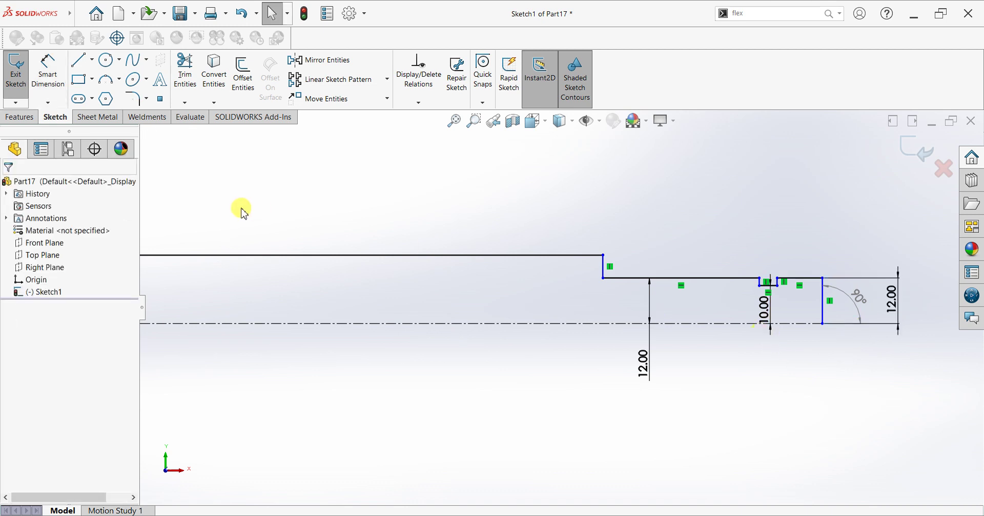
- Dimension the horizontal length of the leftmost section at 50 mm
key("f")
left_click(49, 71)
scroll(333, 340, "up", 4)
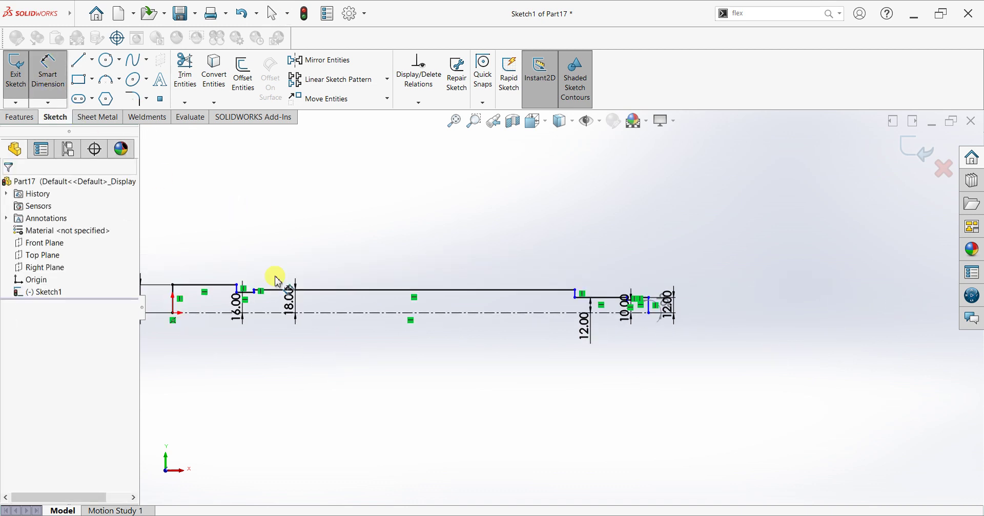
scroll(262, 279, "down", 3)
scroll(517, 302, "down", 2)
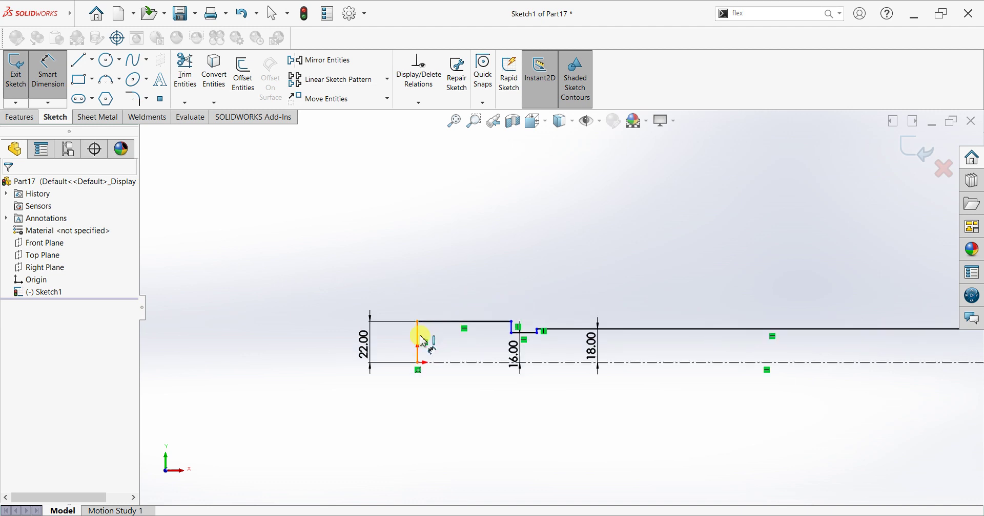
left_click(511, 326)
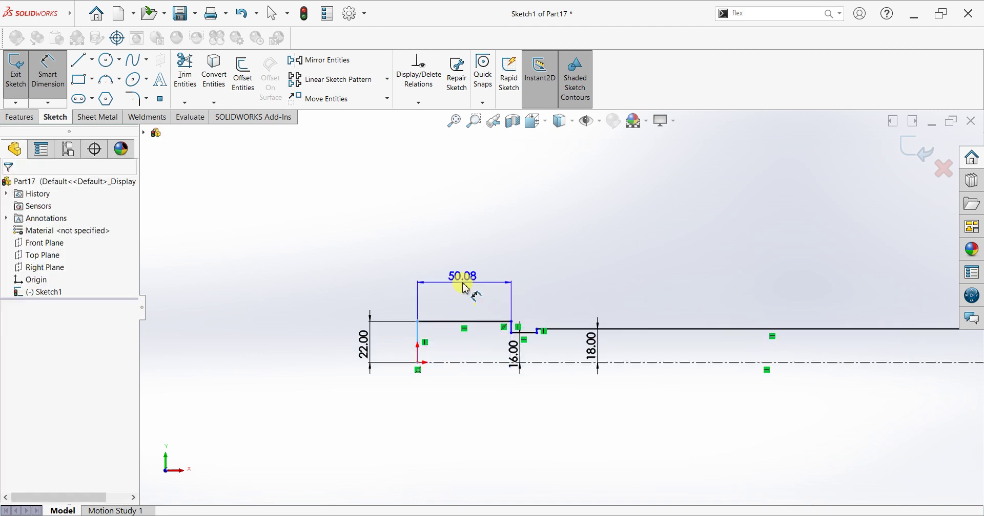
left_click(464, 288)
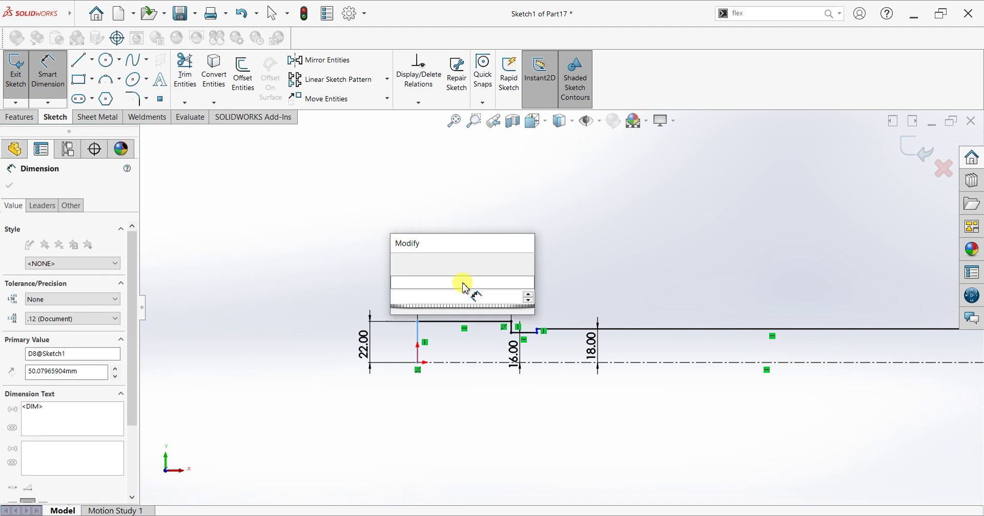
key("Return")
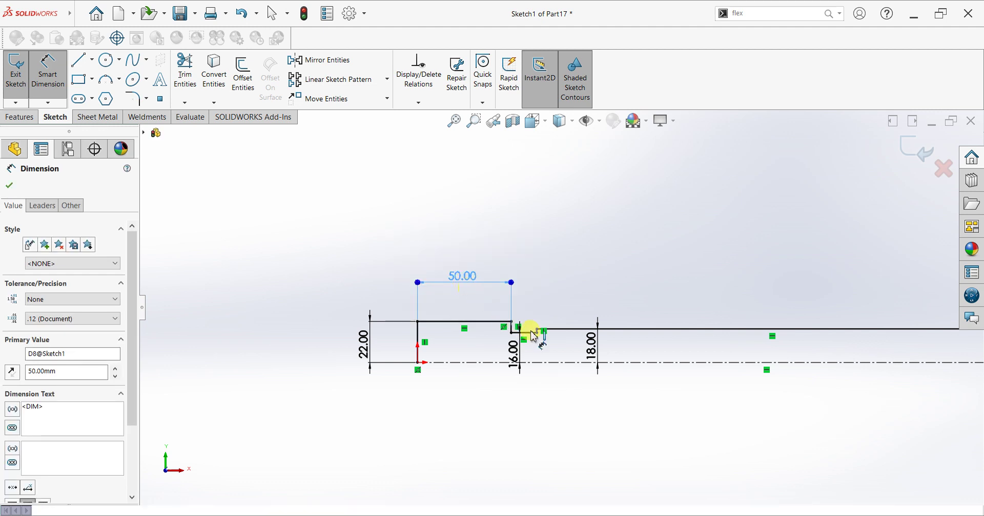
- Dimension the width of the left groove's bottom line at 12 mm
left_click(527, 333)
left_click(524, 416)
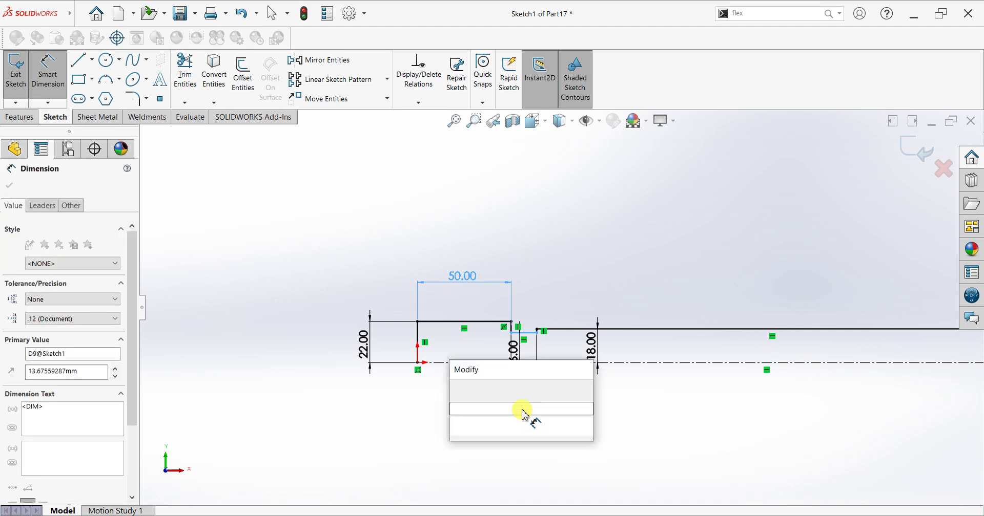
type("12")
key("Return")
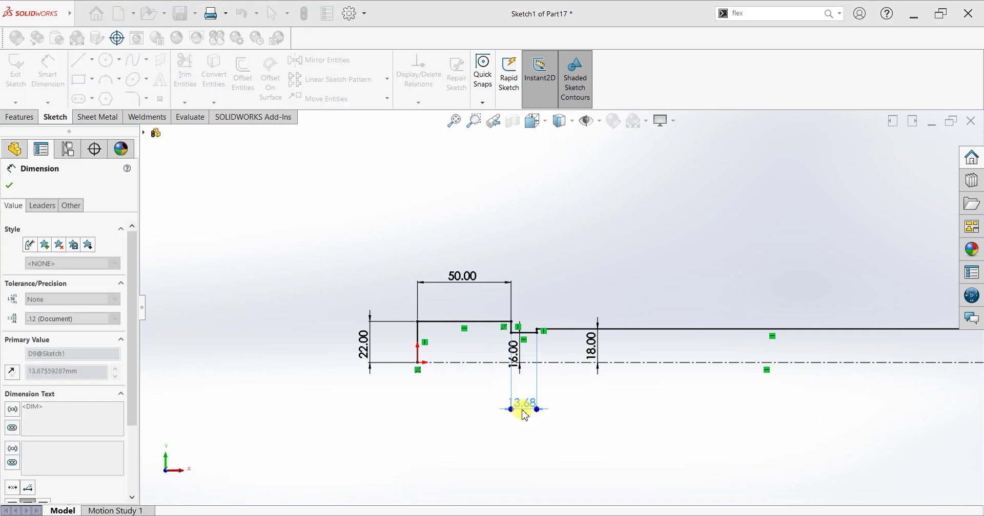
- Dimension the length of the long middle section at 250 mm
left_click(721, 261)
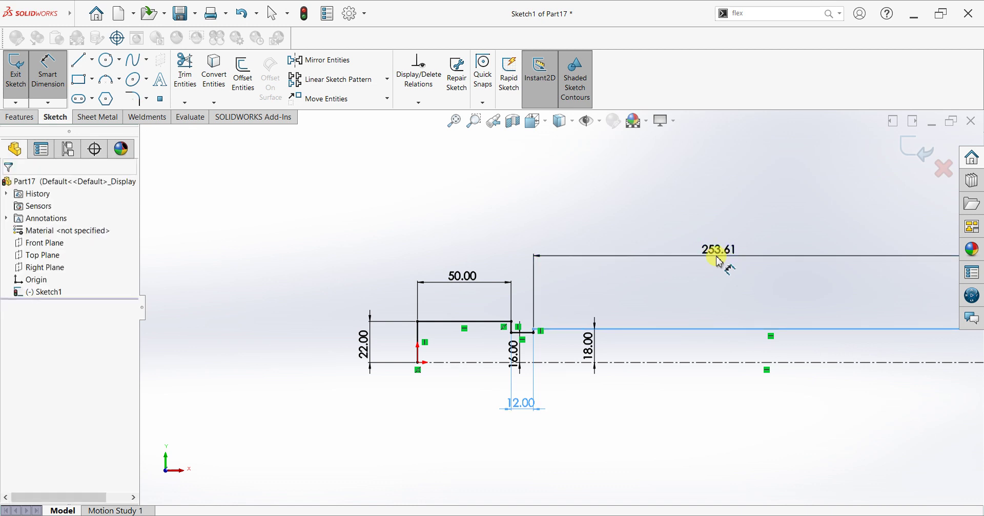
left_click(716, 257)
type("250")
key("Return")
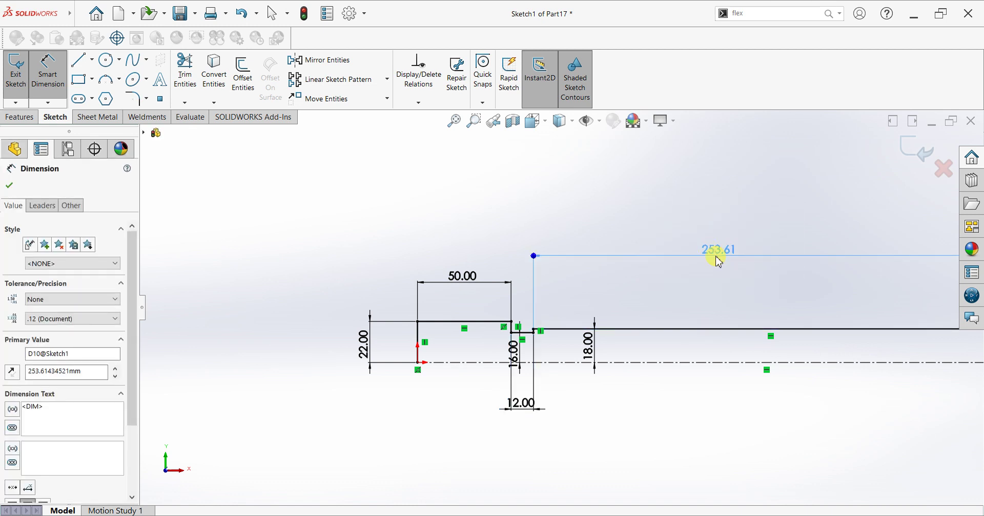
- Dimension the length of the shoulder line between the long section and the small right groove at 50 mm
scroll(724, 316, "up", 4)
scroll(676, 280, "down", 3)
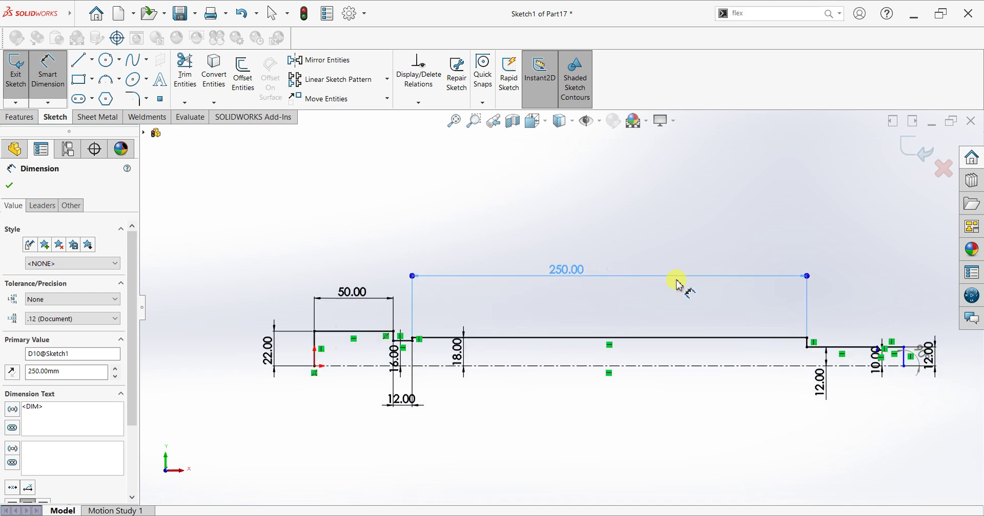
left_click(839, 282)
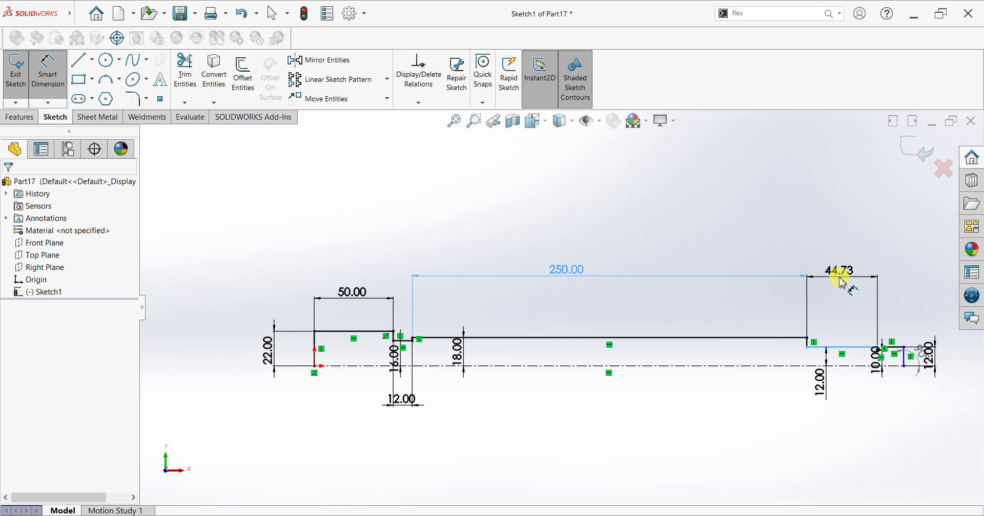
key("Return")
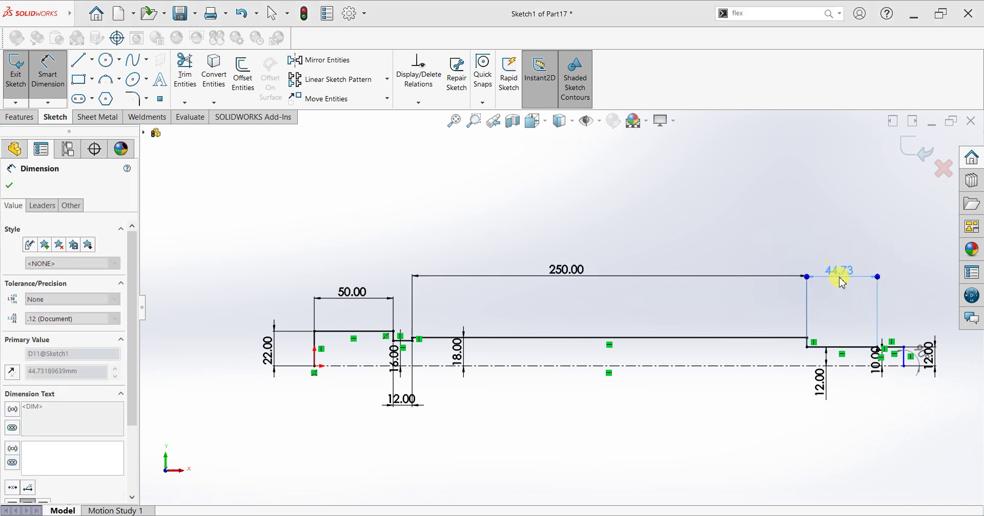
- Move the small right groove's inverted side wall back to the right of its other wall, making the groove about 1.28 mm wide
scroll(901, 353, "down", 5)
scroll(728, 364, "down", 8)
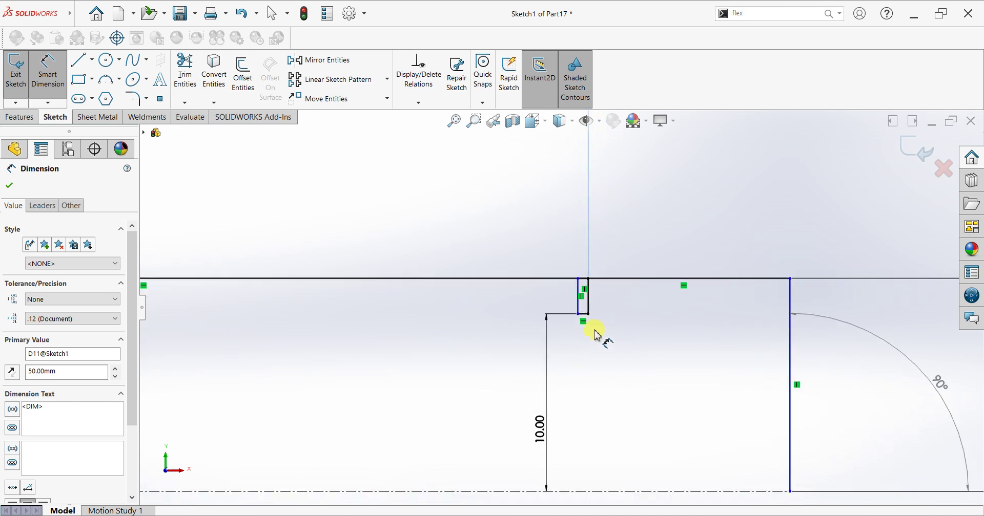
key("Escape")
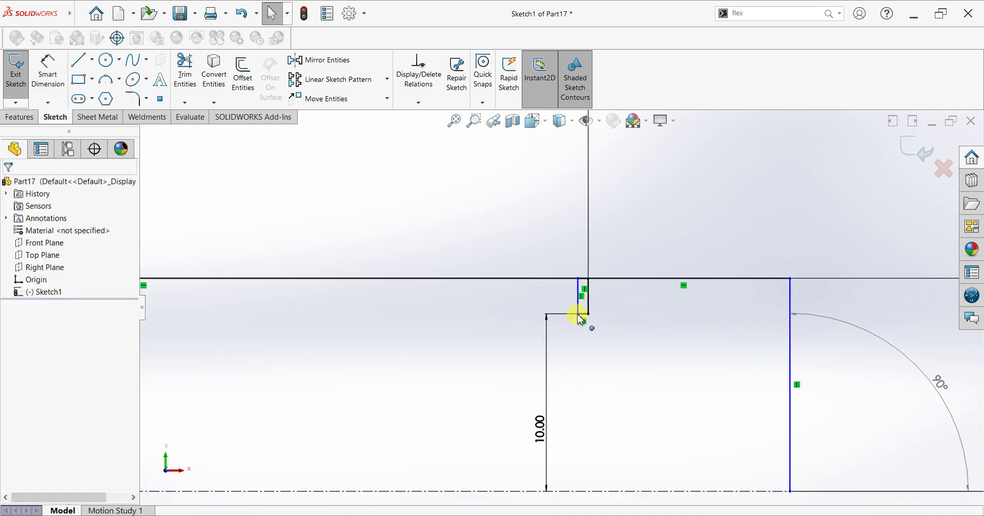
left_click_drag(608, 314, 610, 314)
- Dimension the width of the small right groove's bottom line at 5 mm
left_click(56, 87)
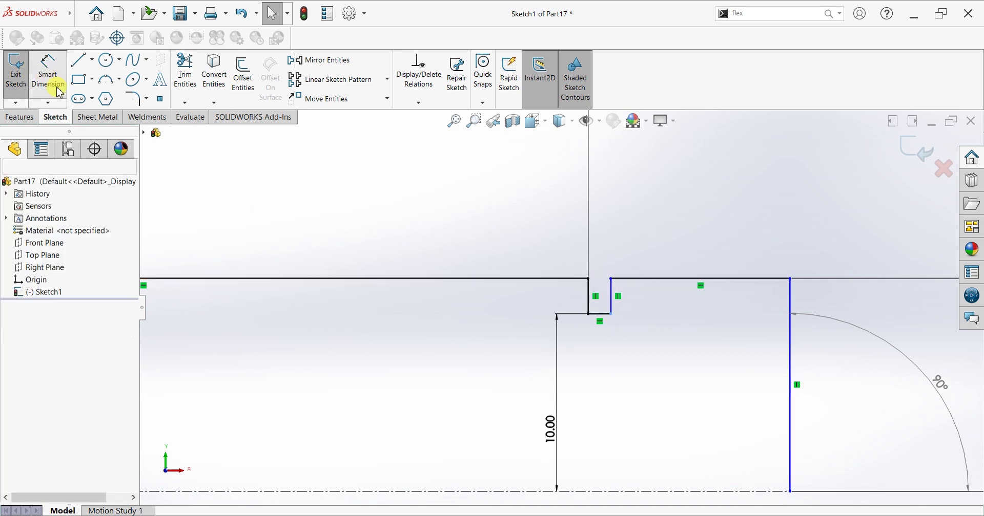
left_click(602, 315)
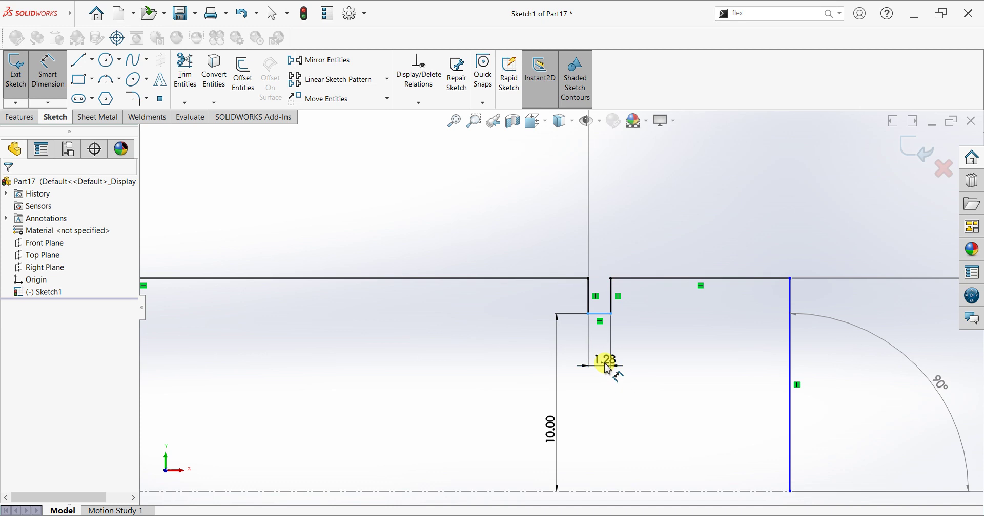
left_click(607, 366)
type("5")
key("Return")
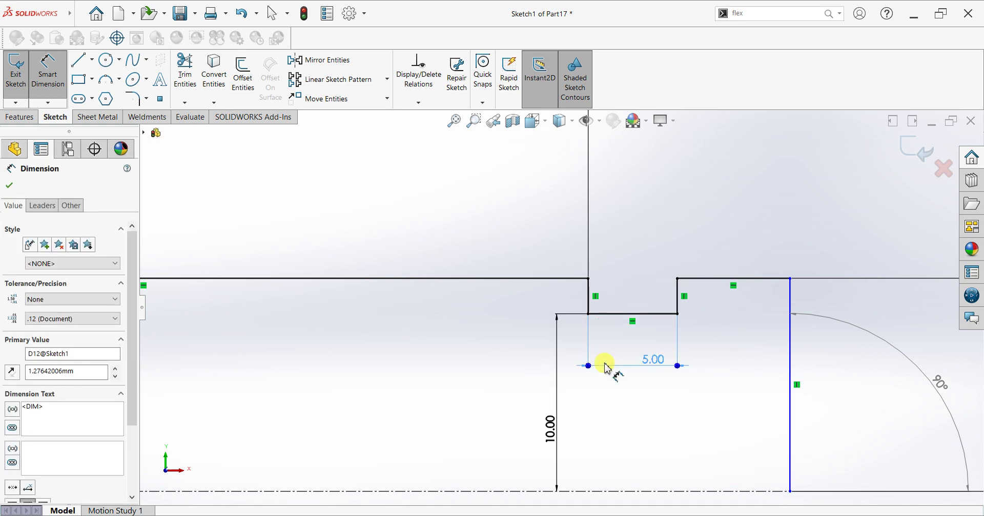
- Dimension the length of the end section to the right of the small groove at 15 mm and finish dimensioning
left_click(712, 240)
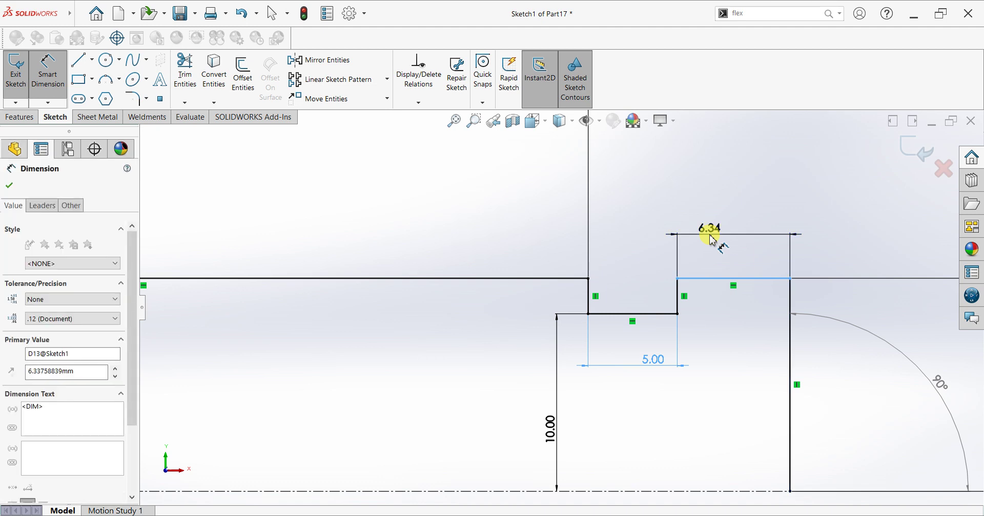
left_click(712, 239)
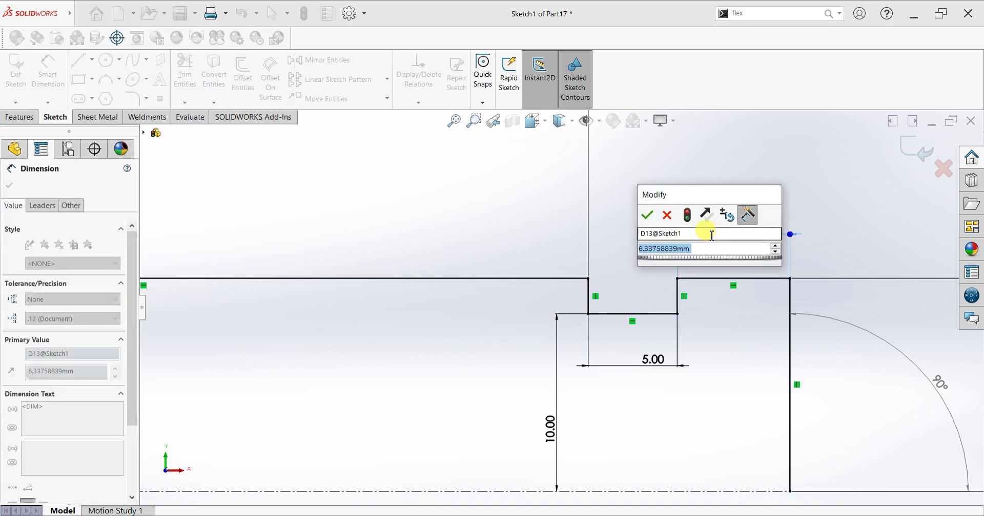
type("6.34")
key("Return")
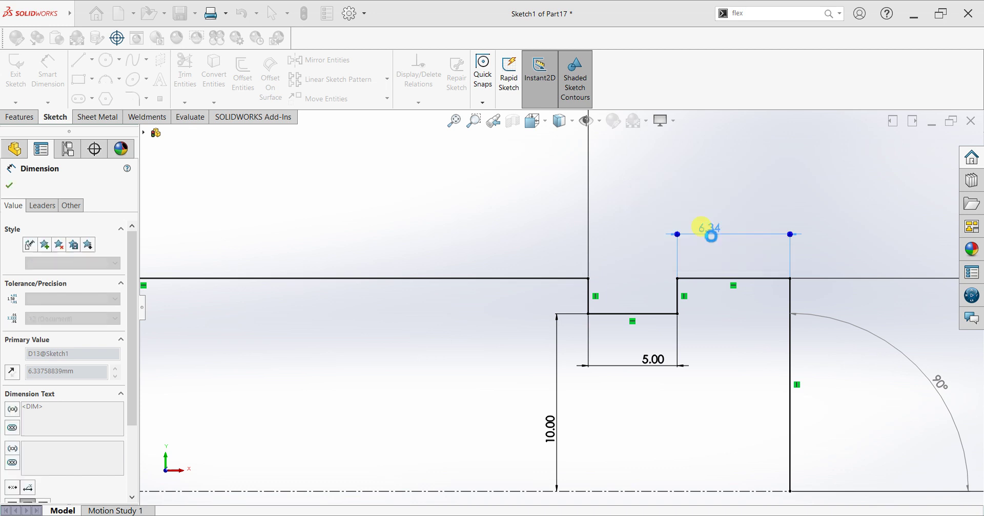
scroll(377, 284, "up", 3)
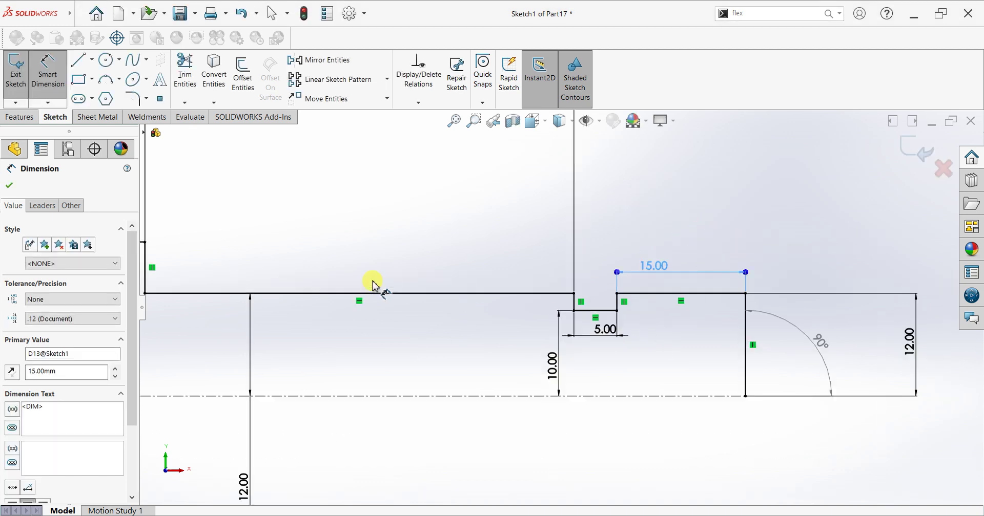
scroll(372, 285, "up", 8)
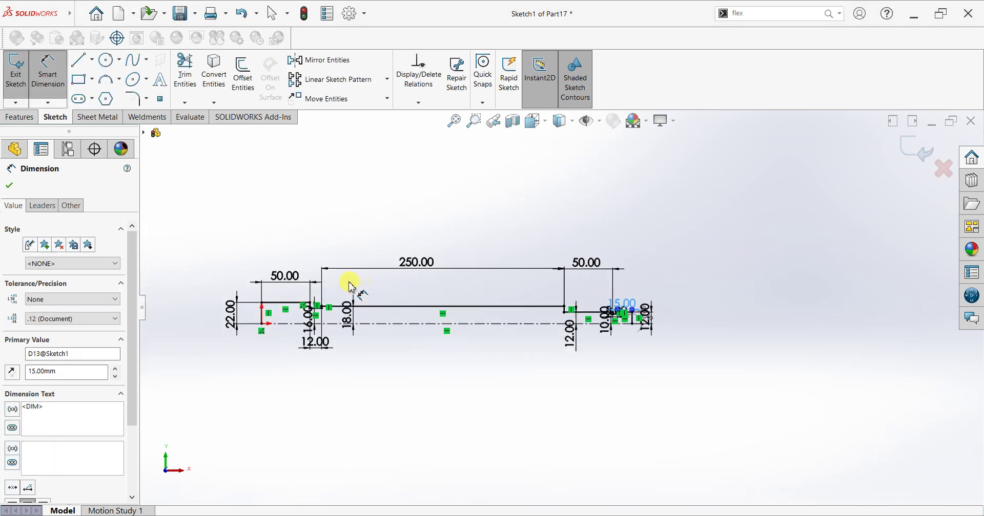
left_click(9, 185)
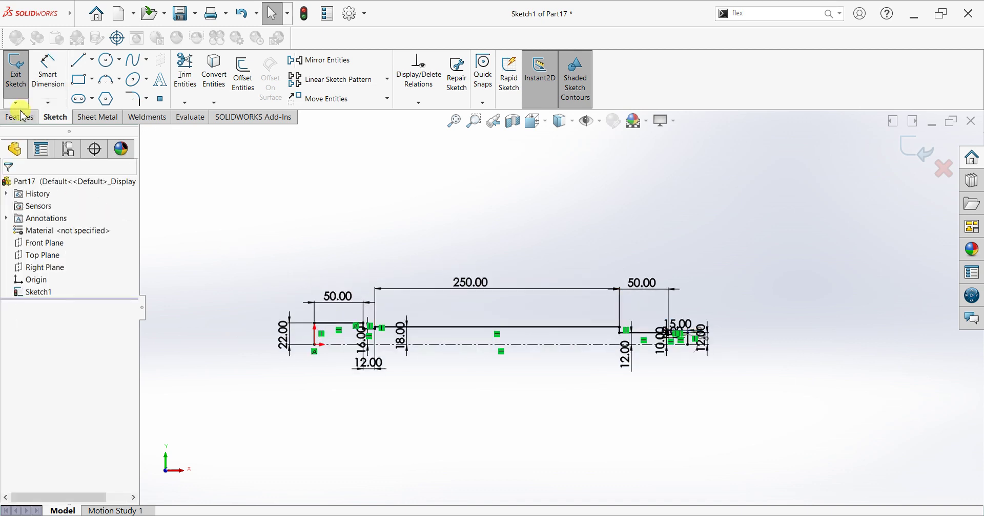
- Revolve the half profile 360° about the centerline into a solid shaft, letting the open sketch be closed automatically
left_click(21, 117)
left_click(57, 72)
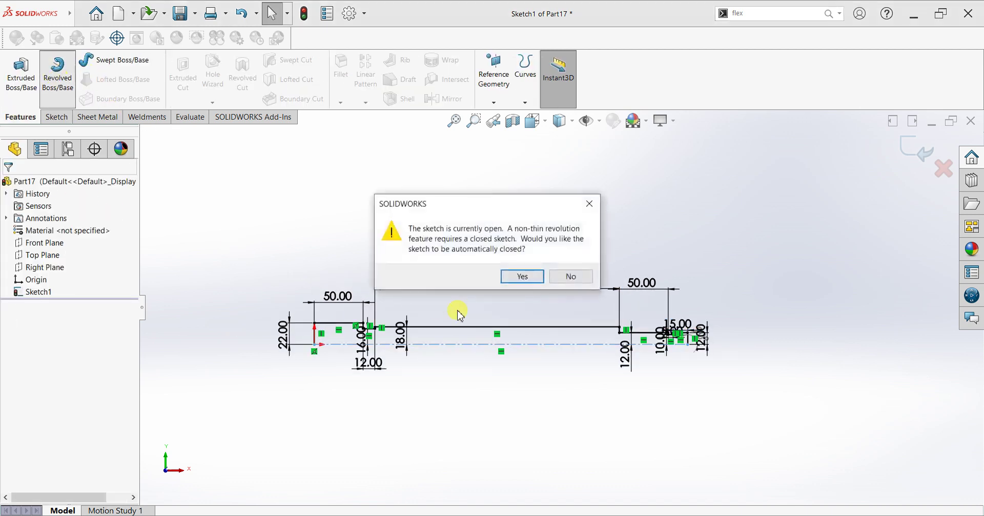
left_click(515, 280)
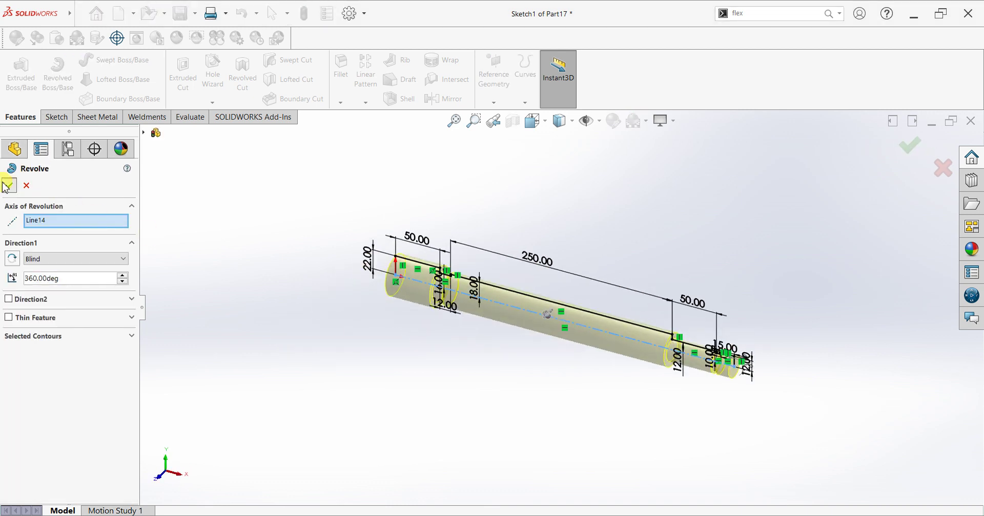
left_click(802, 239)
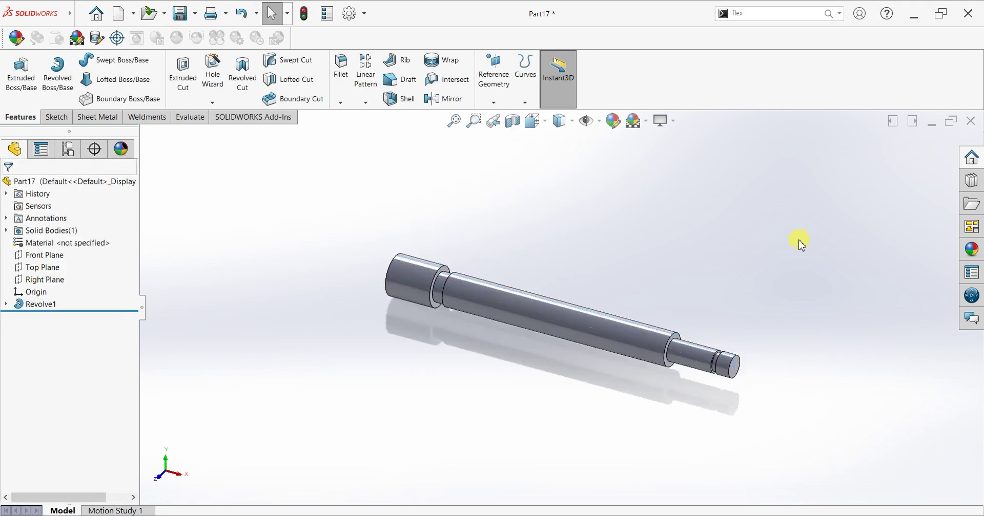
- Change the scene behind the shaft to a plain white background
scroll(855, 324, "down", 1)
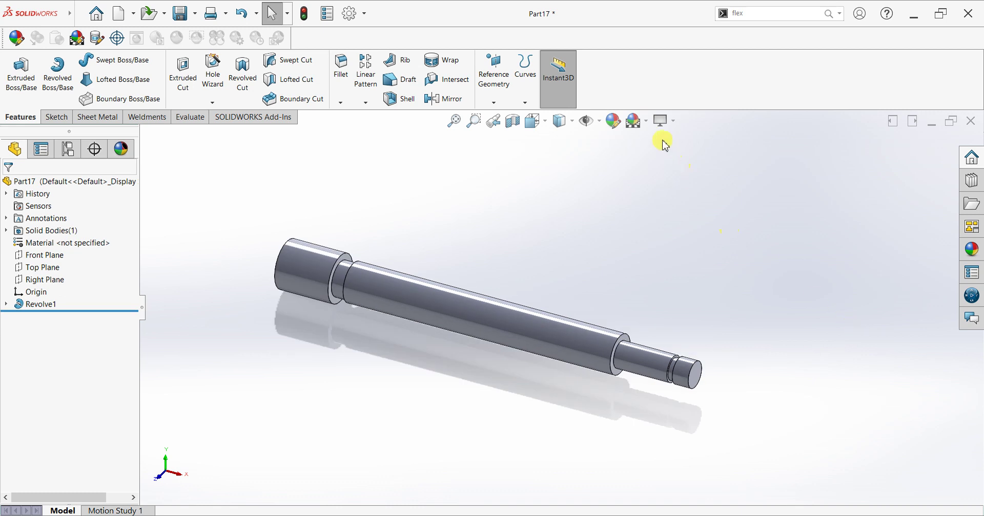
left_click(646, 122)
left_click(645, 155)
- Start a Thread feature on the shaft and set its specification type to SP4xx Bottle
middle_click_drag(661, 262, 640, 312)
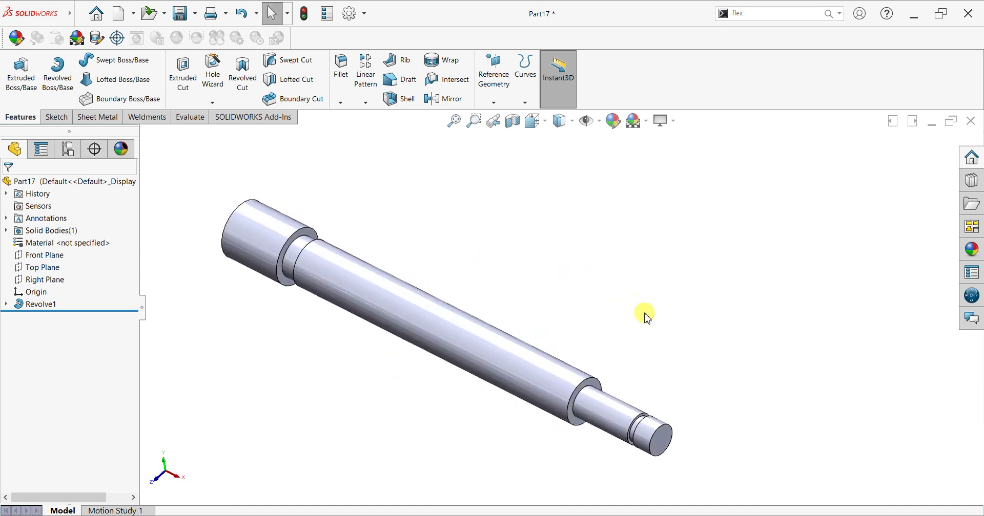
left_click(212, 103)
left_click(221, 141)
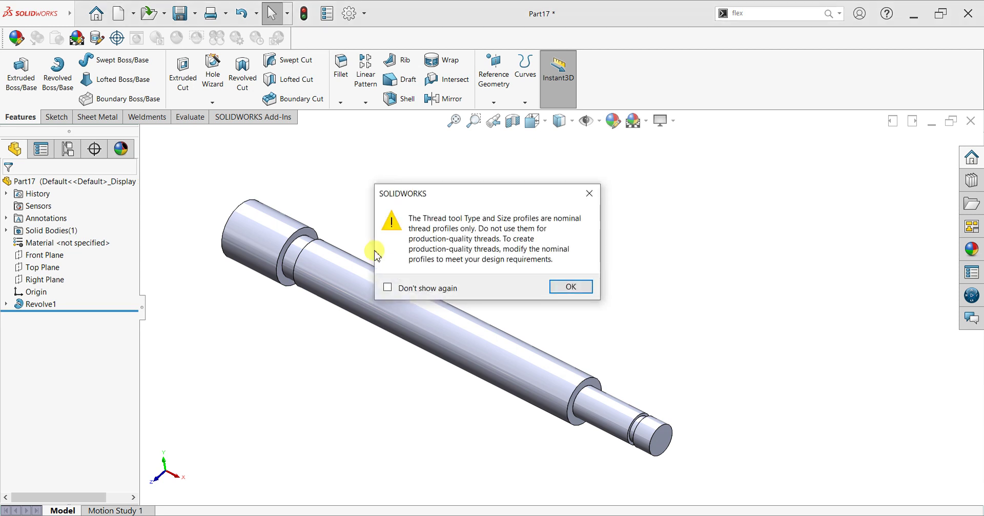
left_click(571, 287)
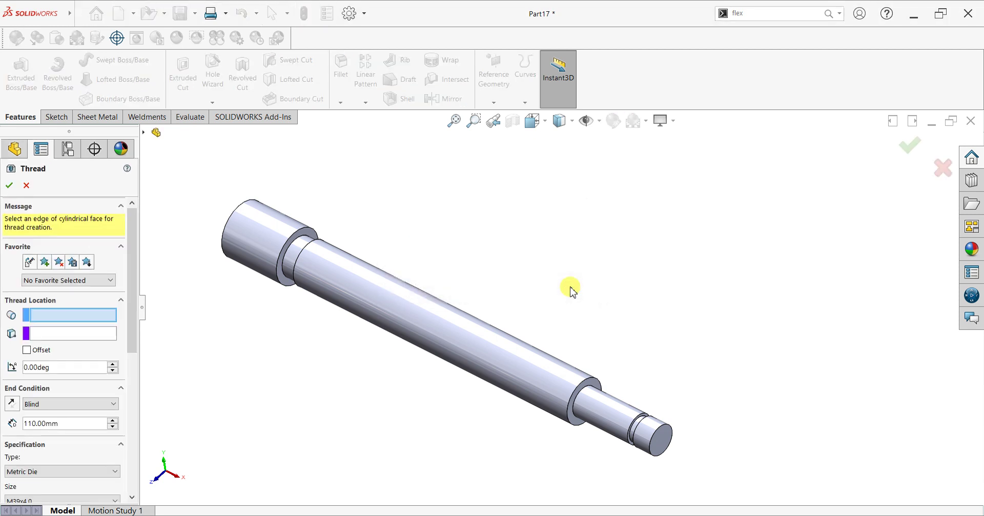
left_click_drag(131, 336, 105, 368)
left_click(46, 423)
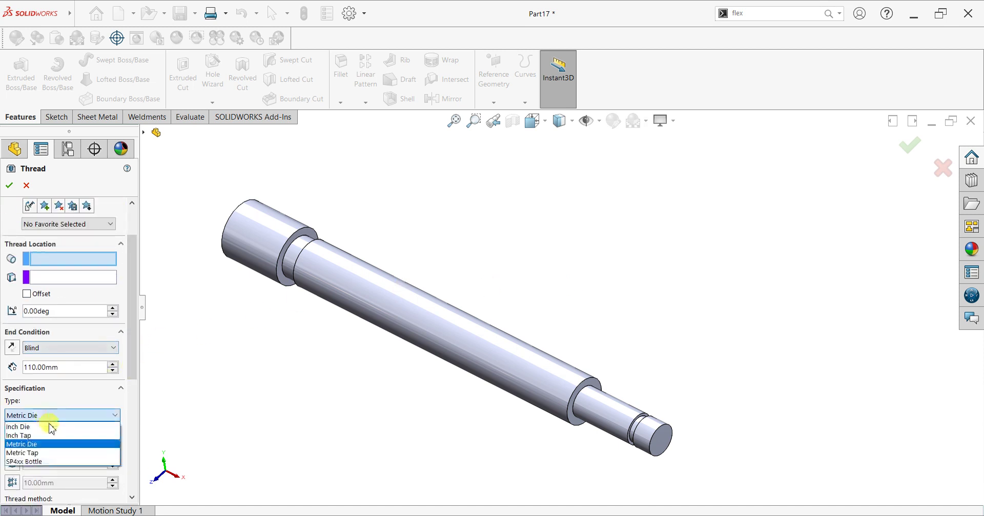
left_click(27, 462)
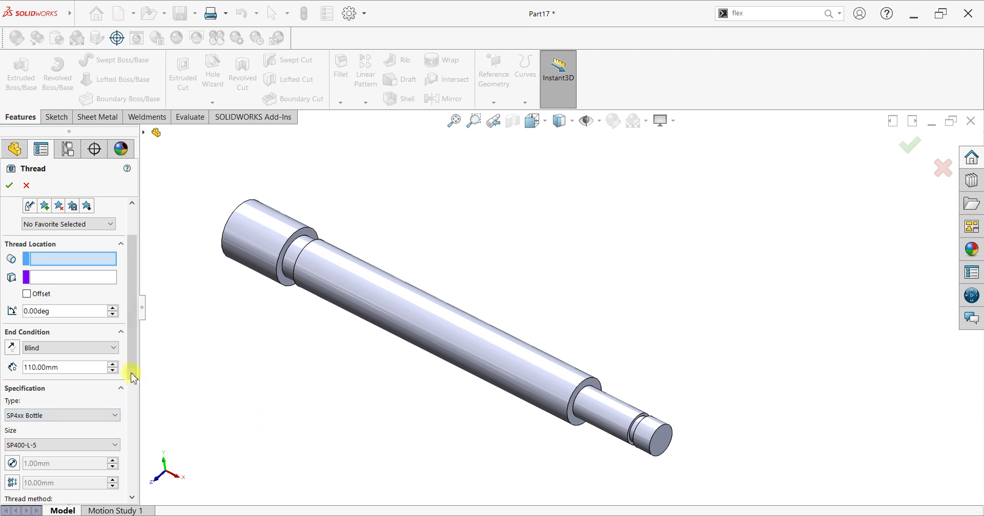
- Place the thread on the outer edge of the long middle section's shoulder beside the thin end, with a blind depth of 250 mm
left_click_drag(132, 367, 131, 406)
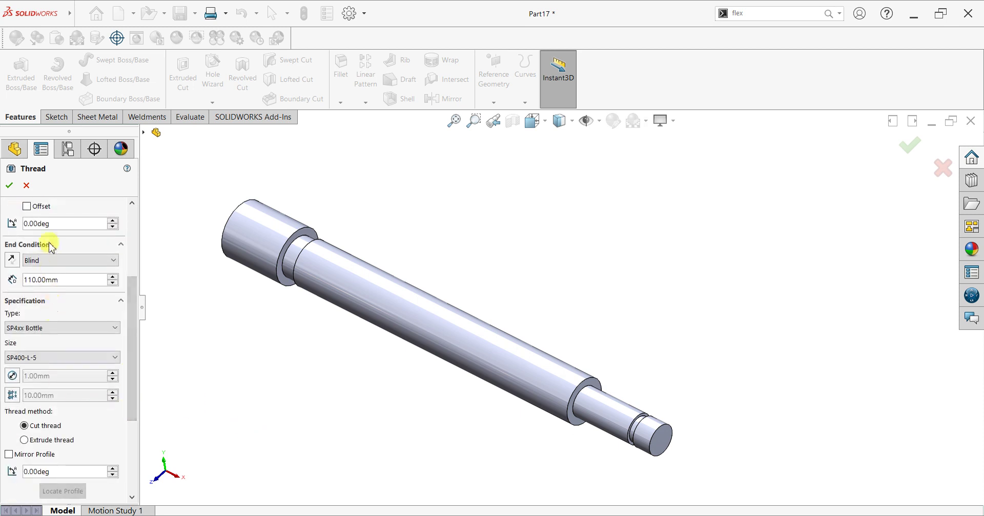
left_click_drag(131, 303, 131, 248)
left_click(61, 313)
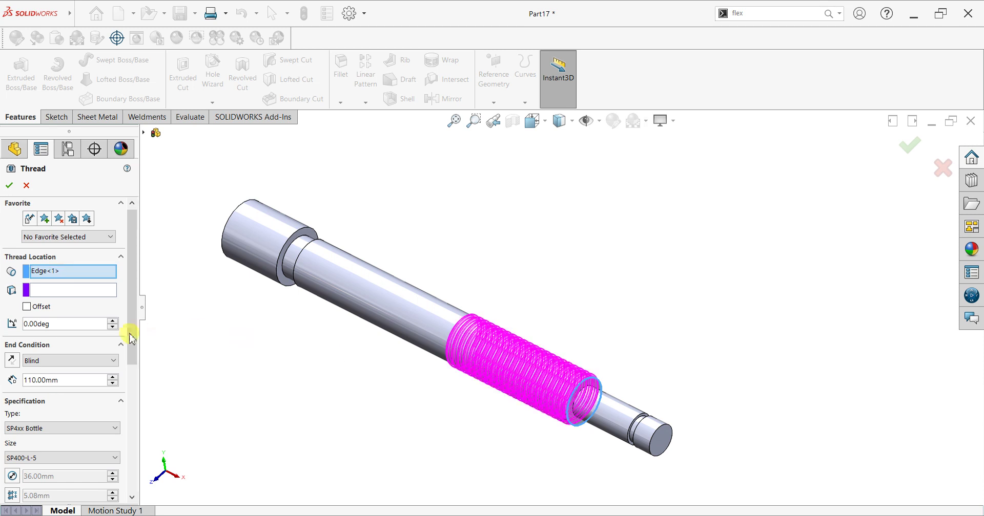
left_click(72, 384)
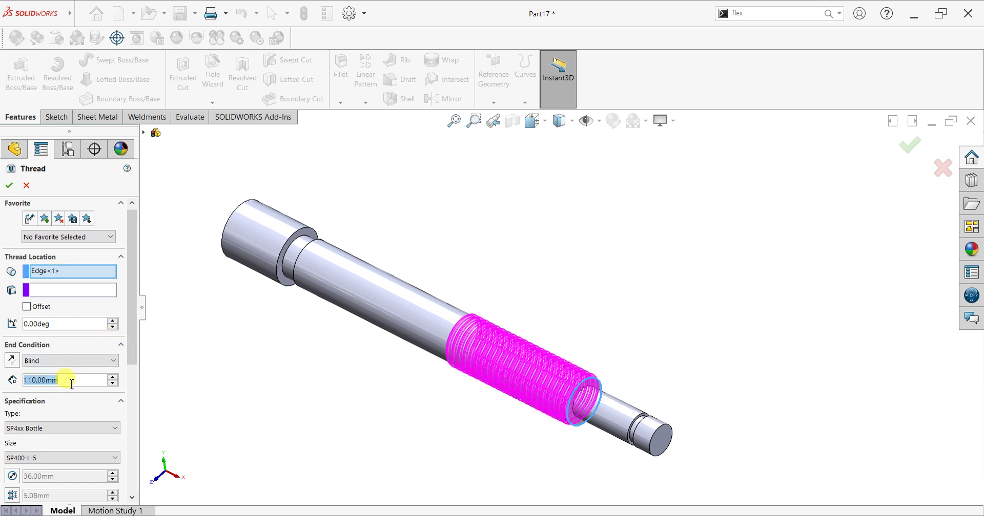
type("250")
key("Return")
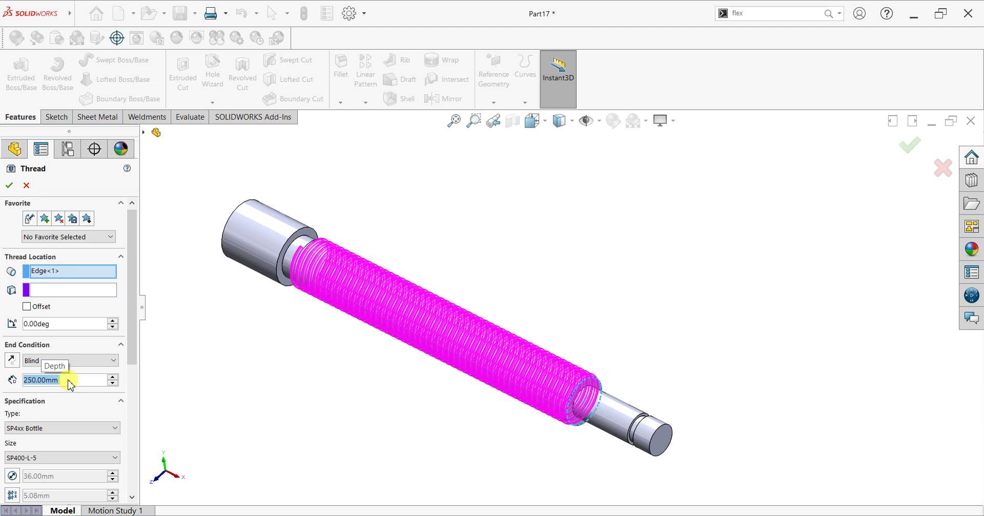
- Offset the thread start by 10 mm from the selected edge and reverse the offset so it begins outside the shoulder
middle_click_drag(515, 422, 336, 338)
scroll(307, 307, "down", 5)
middle_click_drag(307, 306, 339, 379)
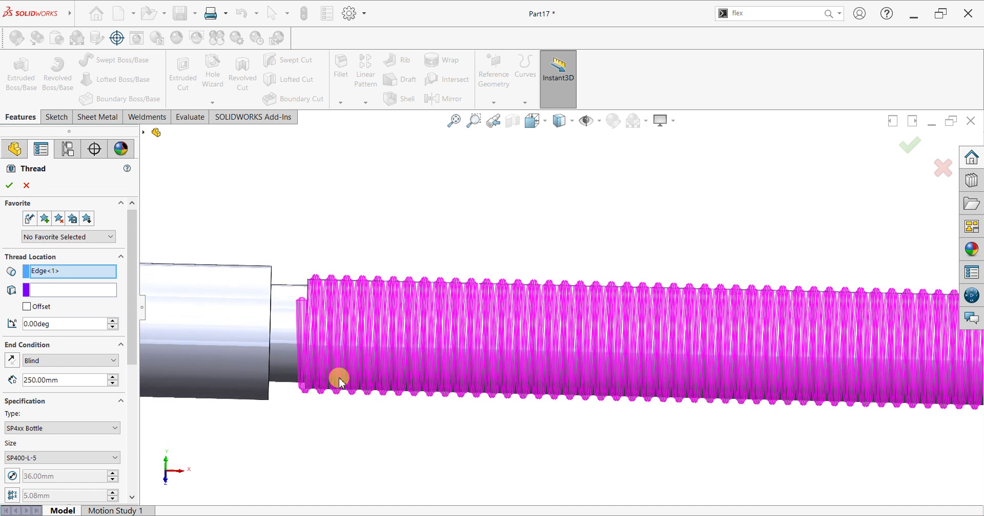
scroll(648, 330, "up", 4)
scroll(685, 347, "down", 6)
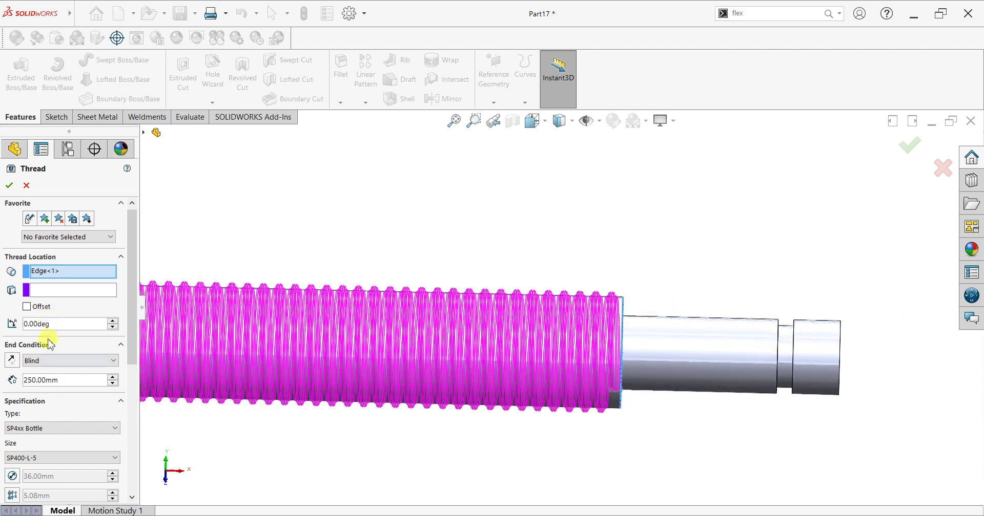
left_click(41, 306)
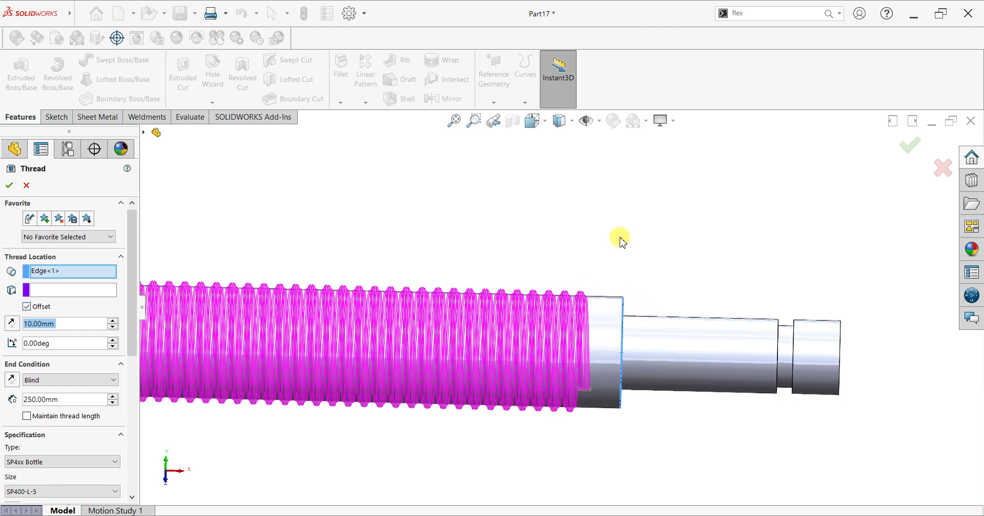
left_click(12, 321)
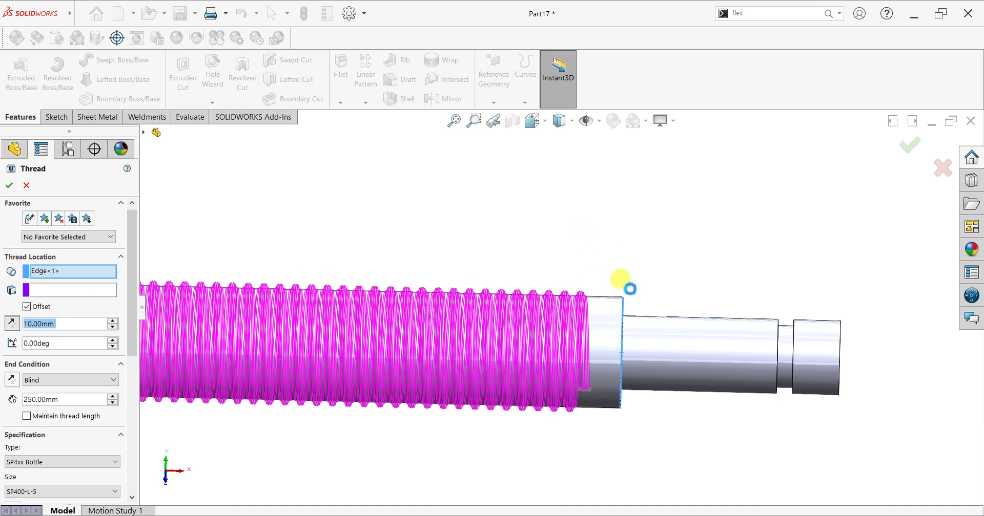
- Increase the thread depth by 10 mm to 260 mm and try to create it as a cut thread
scroll(641, 376, "up", 4)
scroll(241, 320, "down", 2)
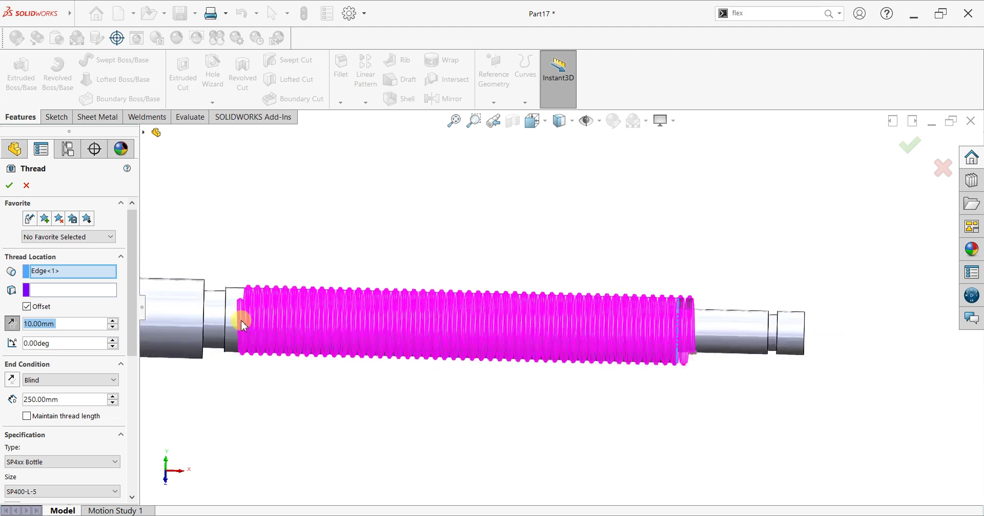
left_click(73, 400)
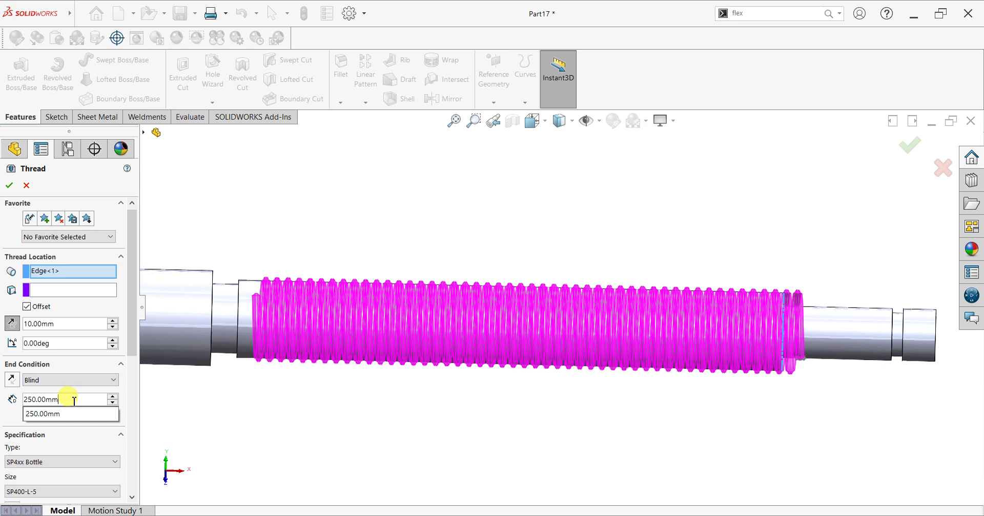
type("+10")
key("Return")
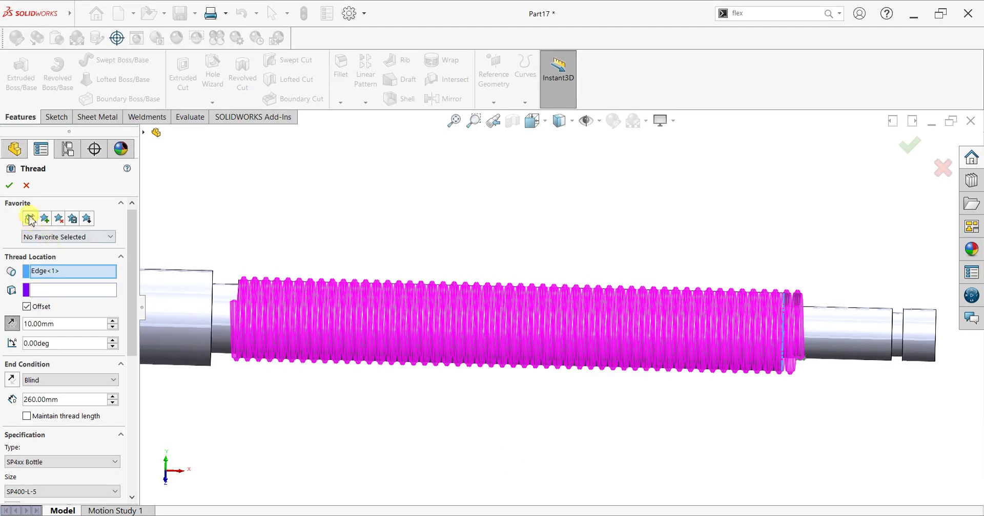
left_click(10, 186)
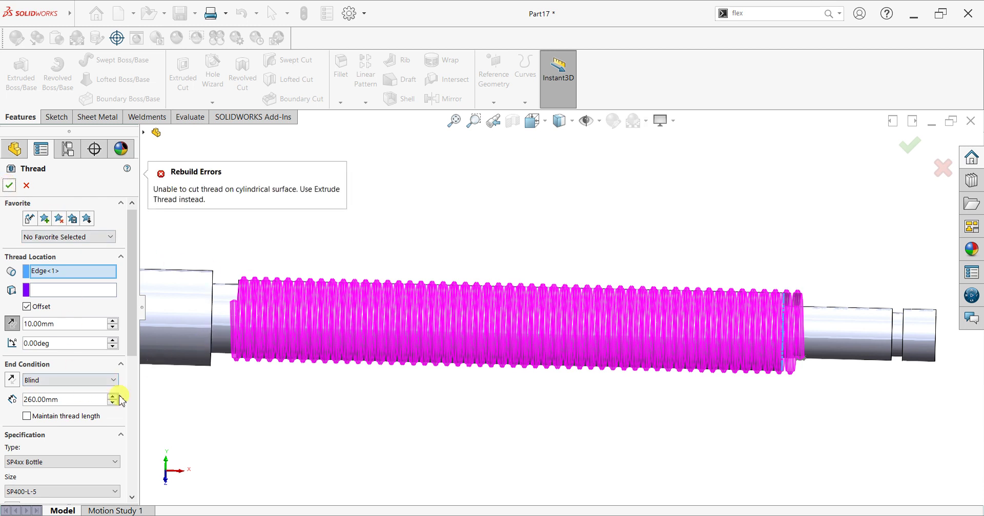
- Change the thread method from cut to Extrude thread
left_click_drag(132, 340, 132, 428)
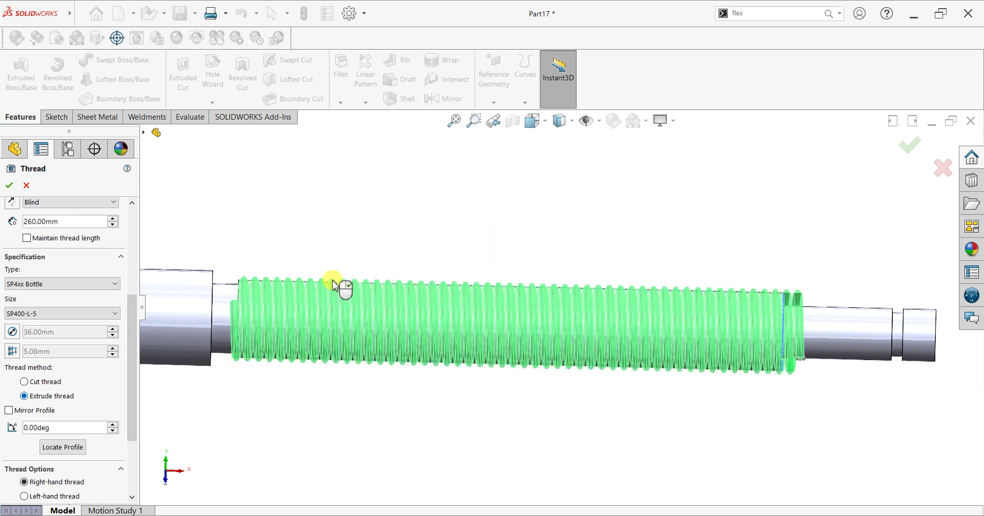
middle_click_drag(718, 408, 689, 415)
left_click(10, 185)
scroll(351, 285, "up", 6)
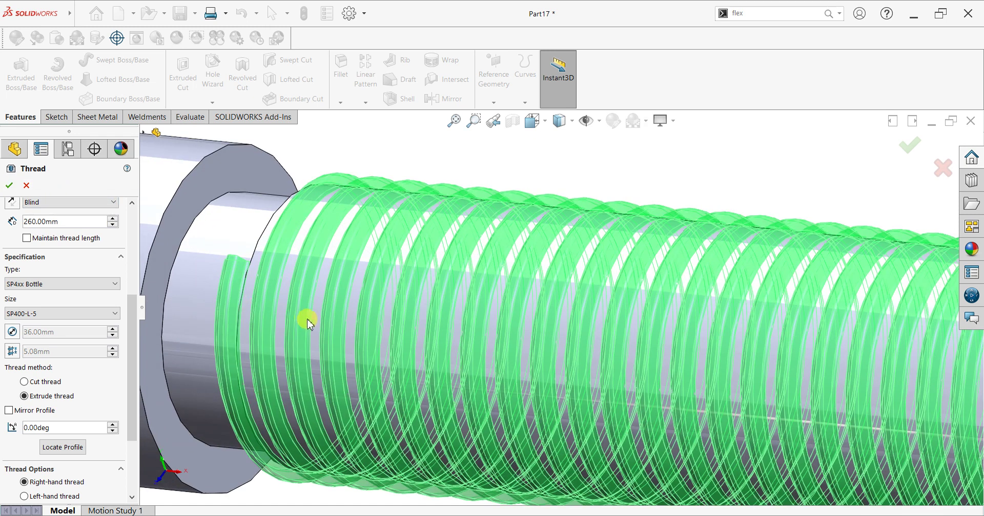
middle_click_drag(307, 320, 332, 277)
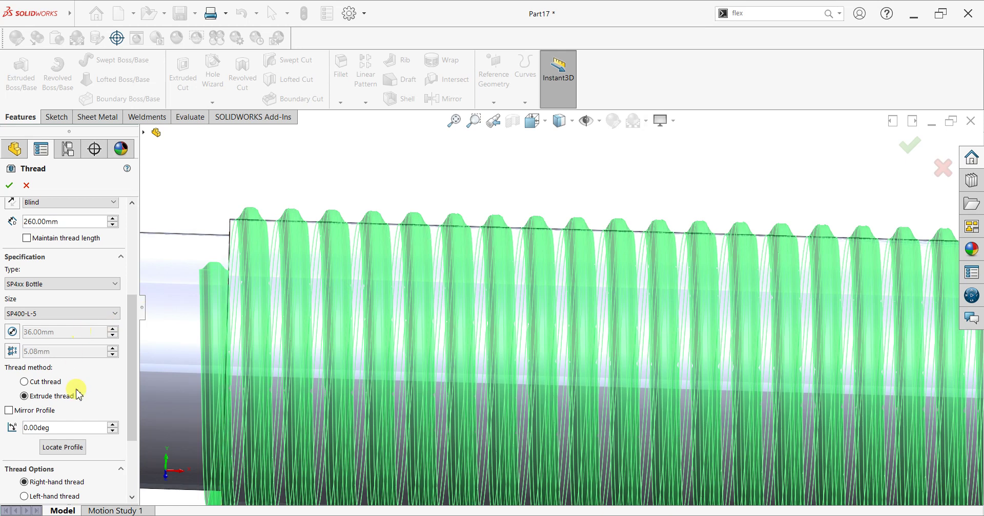
- Set the thread size to SP400-L-8 and create the extruded thread
left_click(61, 315)
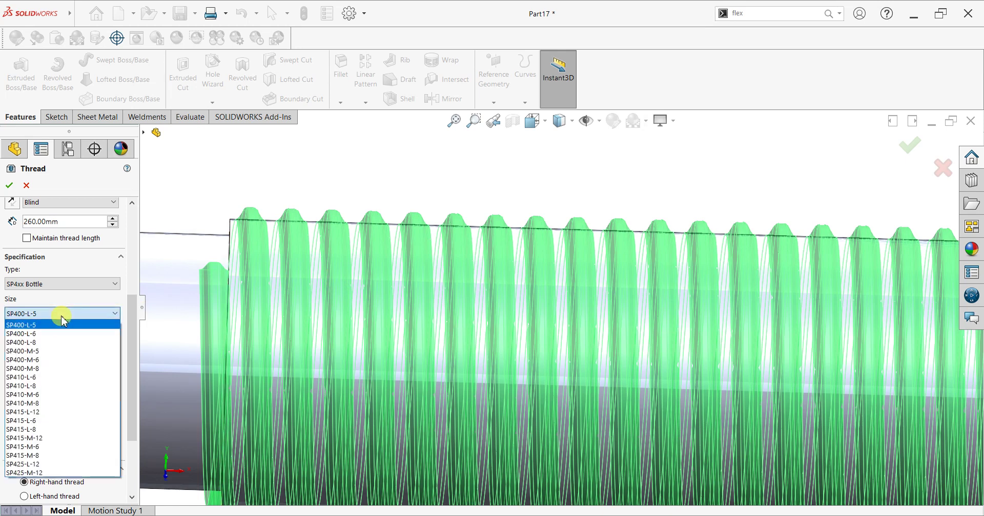
left_click(59, 342)
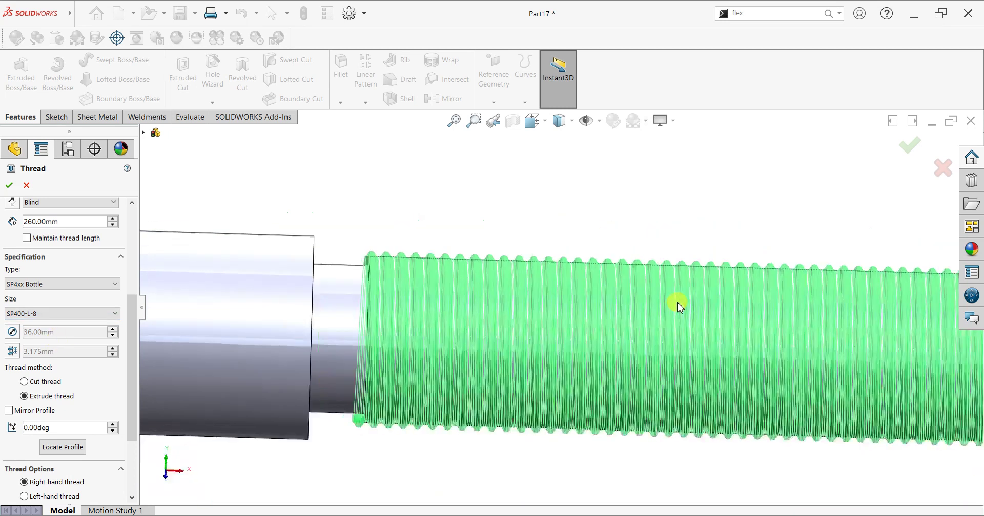
scroll(678, 303, "up", 3)
scroll(678, 303, "up", 4)
scroll(827, 300, "down", 3)
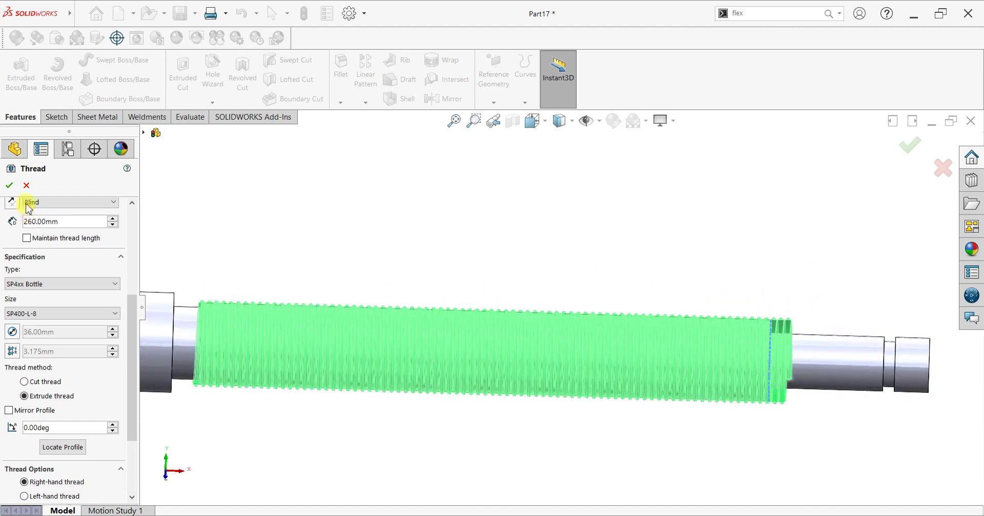
left_click(9, 185)
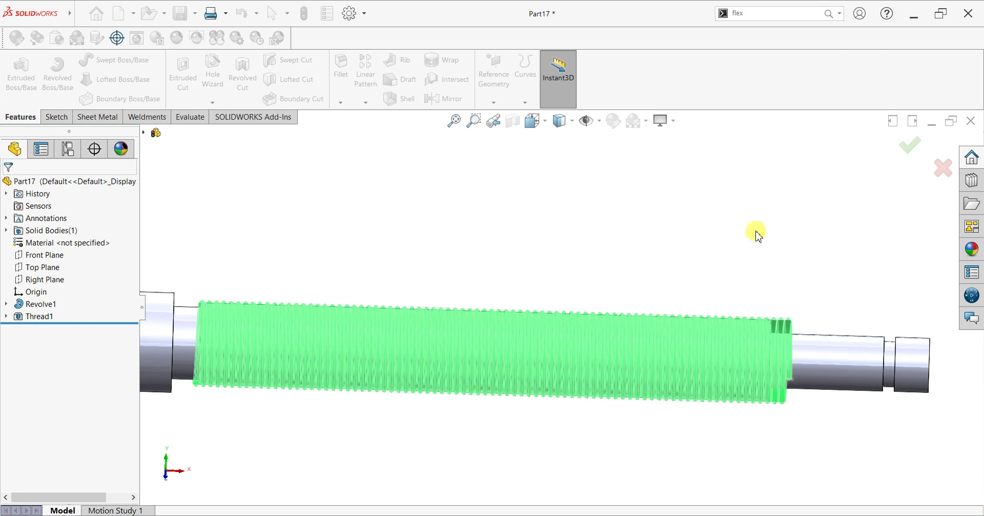
- Open a new sketch on the ring-shaped shoulder face at the thread's start, facing the thin end section
middle_click_drag(670, 397, 681, 422)
scroll(603, 424, "down", 5)
middle_click_drag(603, 424, 562, 333)
left_click(571, 403)
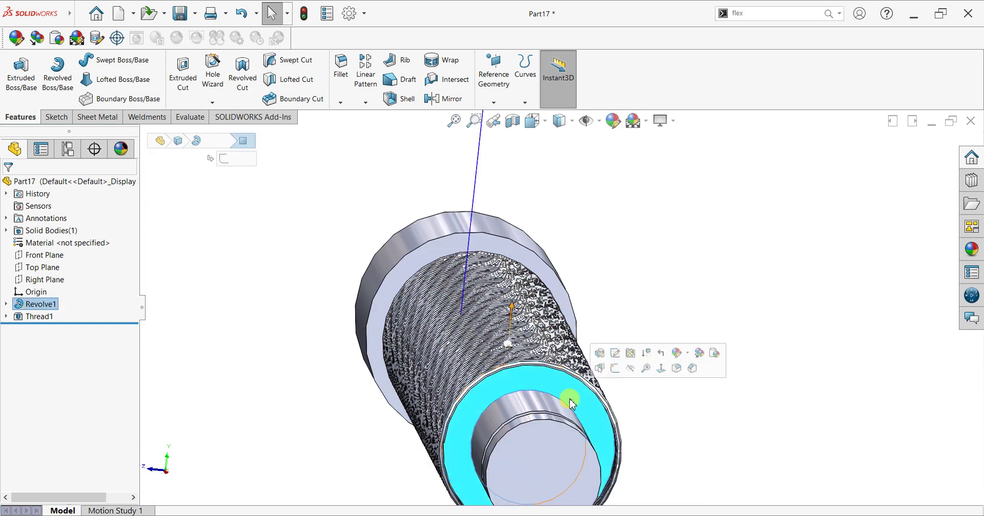
left_click(614, 368)
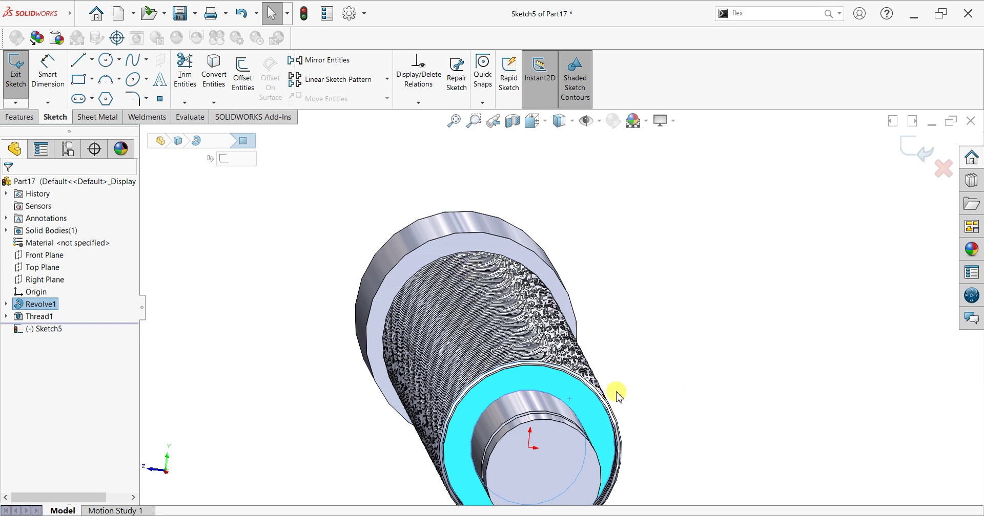
- Sketch two circles centered on the origin: an outer one of about 23 mm radius around the thread and an inner 12 mm radius one on the thin section's edge
scroll(670, 382, "down", 1)
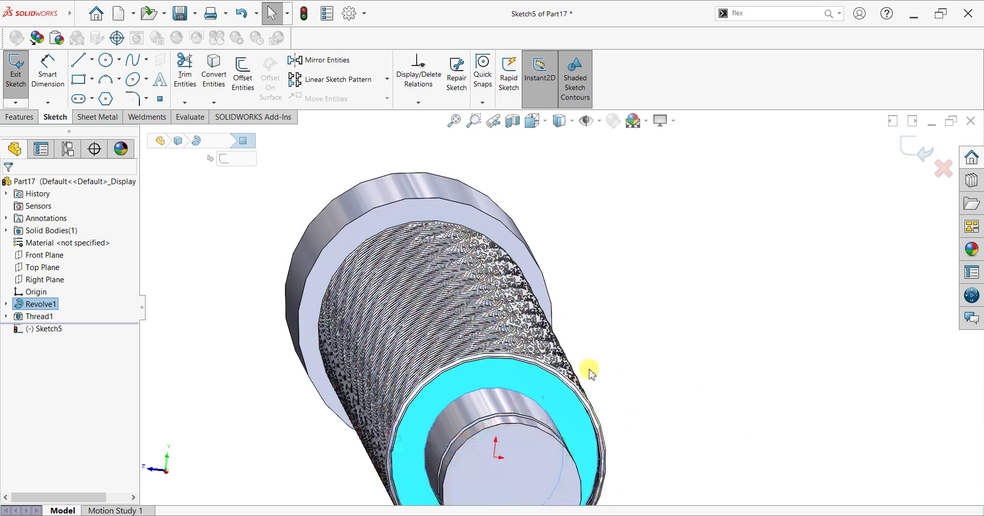
scroll(582, 371, "up", 1)
left_click(105, 60)
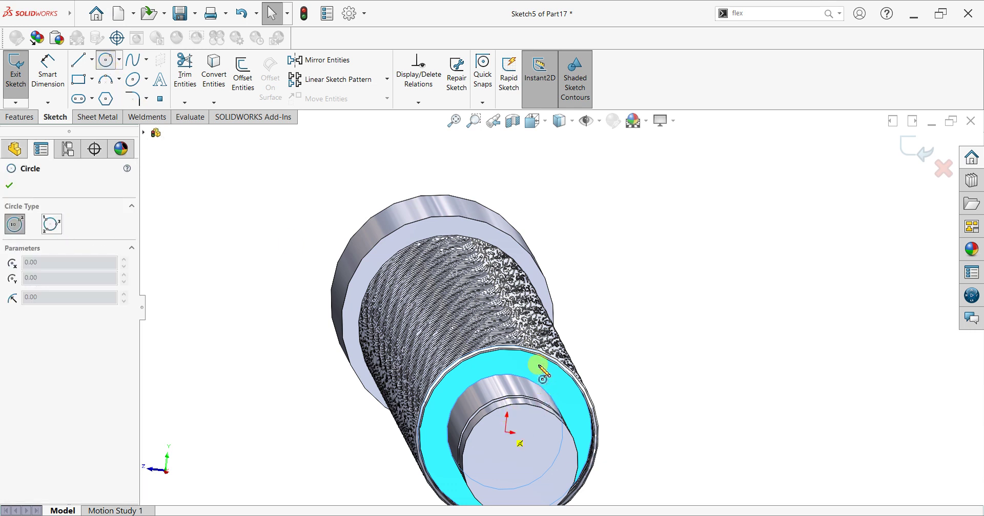
middle_click_drag(591, 379, 622, 299)
middle_click_drag(571, 375, 549, 422)
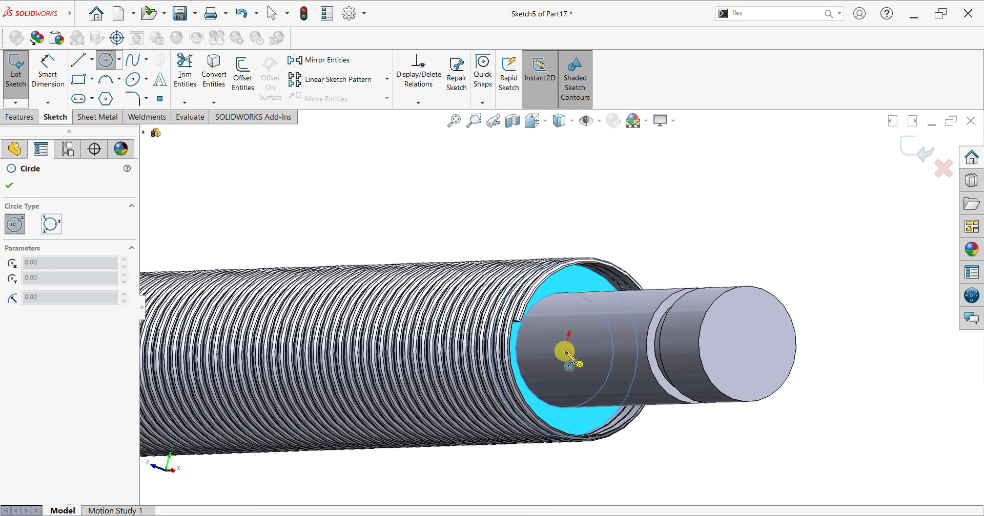
scroll(582, 303, "down", 2)
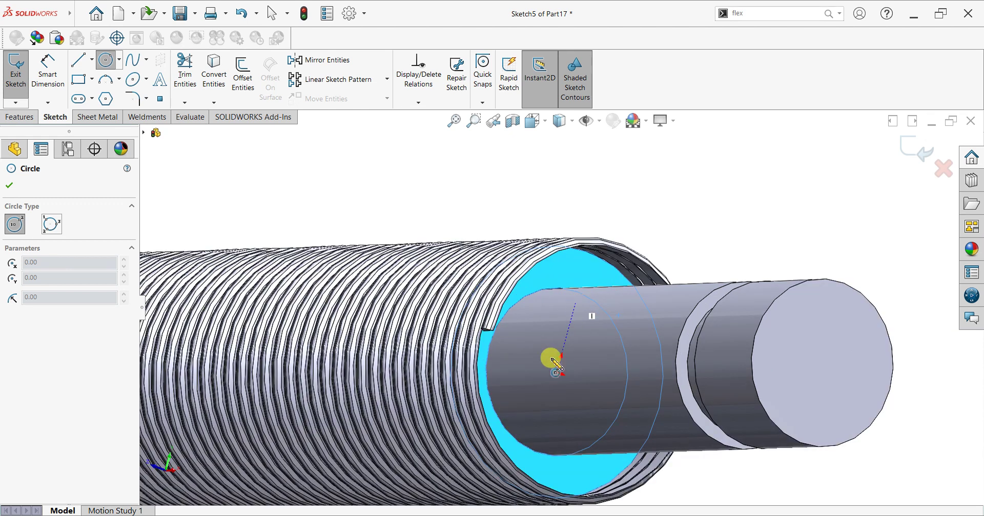
left_click(557, 373)
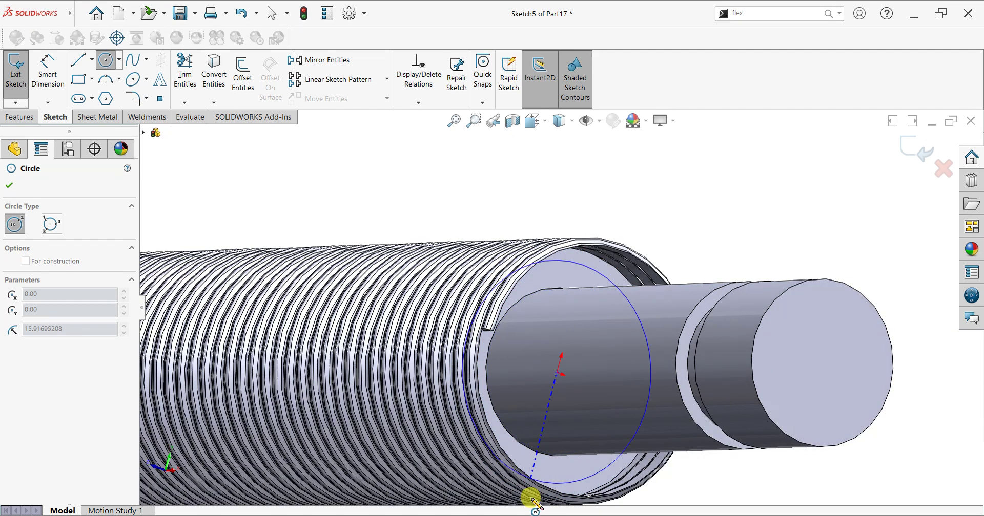
scroll(540, 497, "up", 1)
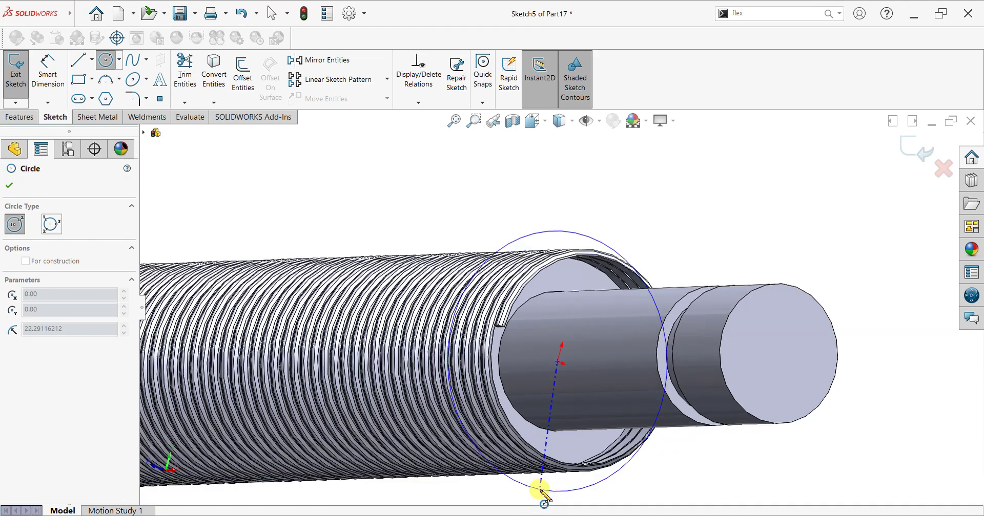
left_click(545, 496)
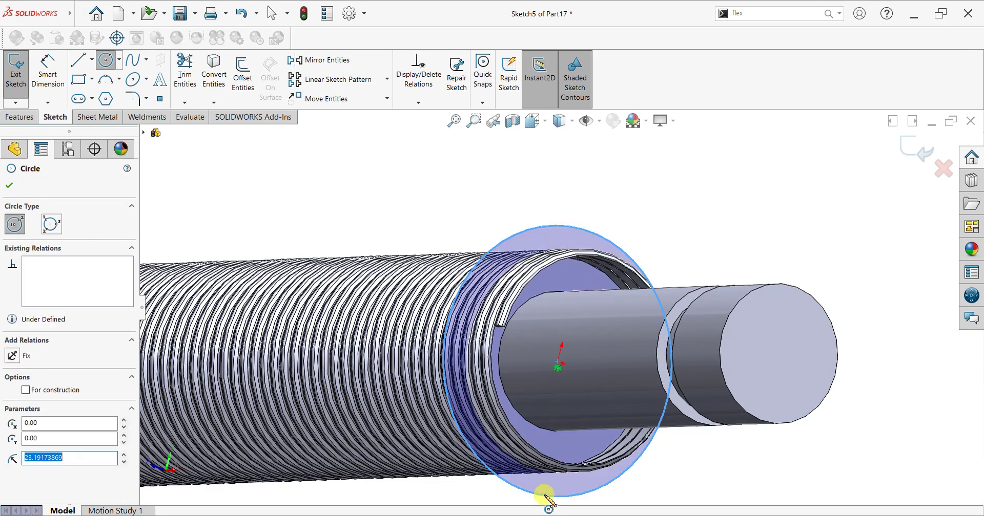
left_click(558, 365)
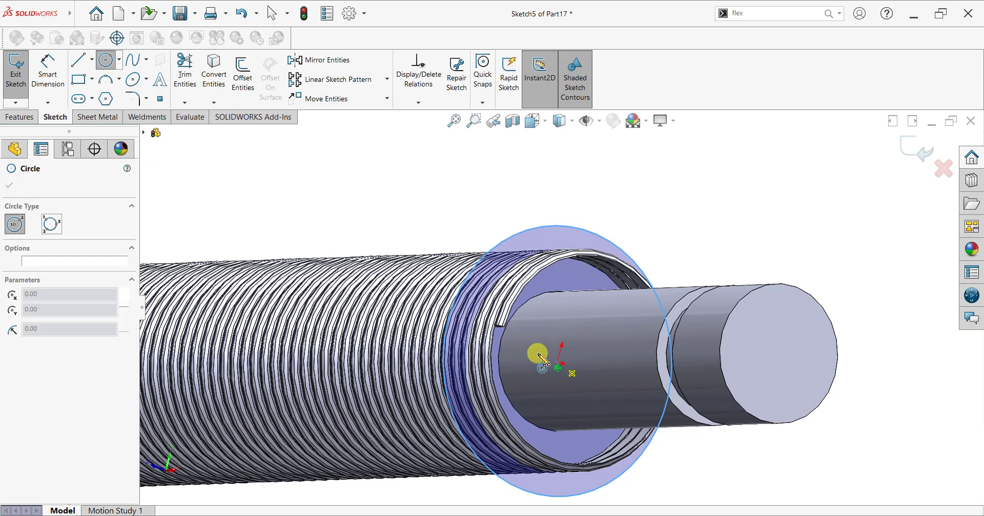
left_click(504, 335)
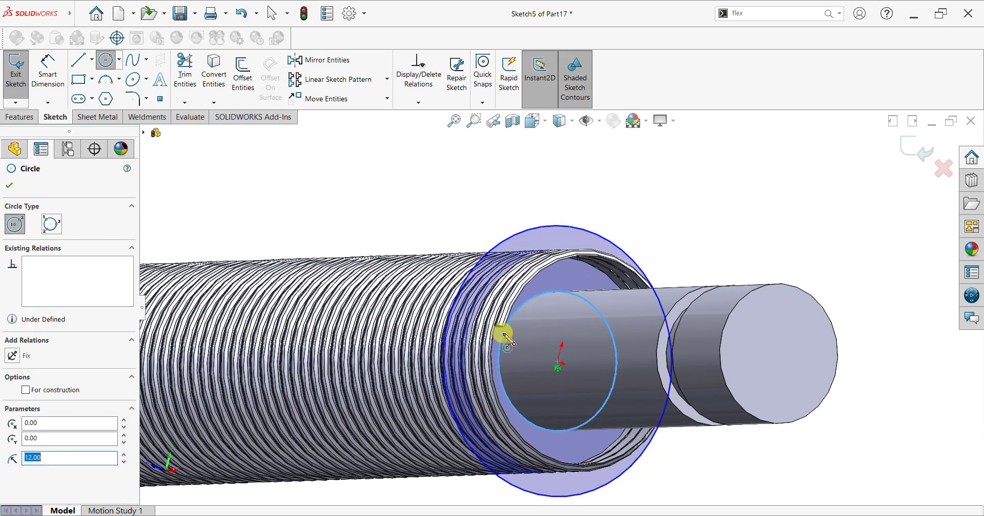
- Cut away the thread overhanging the thin end section with a 10 mm blind extruded cut of the ring sketch, directed away from the threaded section
left_click(13, 183)
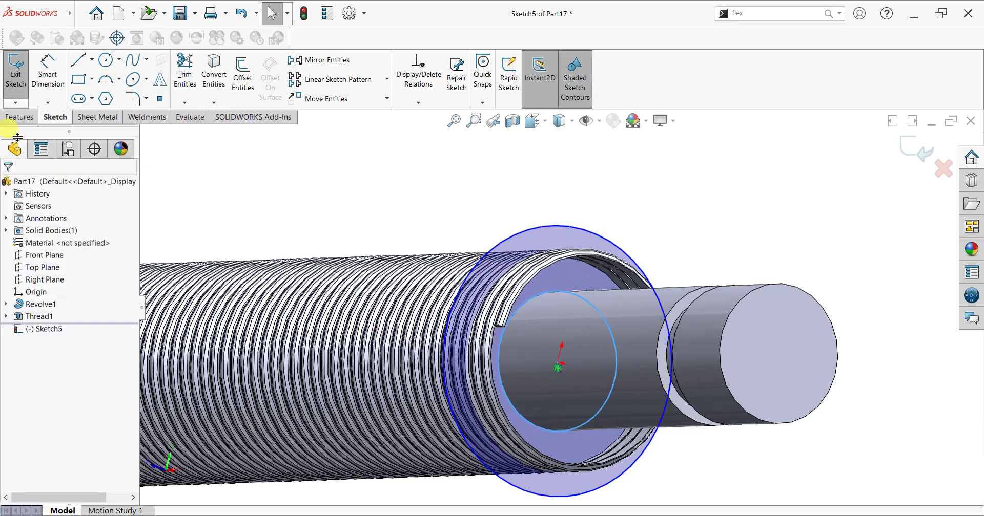
left_click(19, 117)
left_click(182, 76)
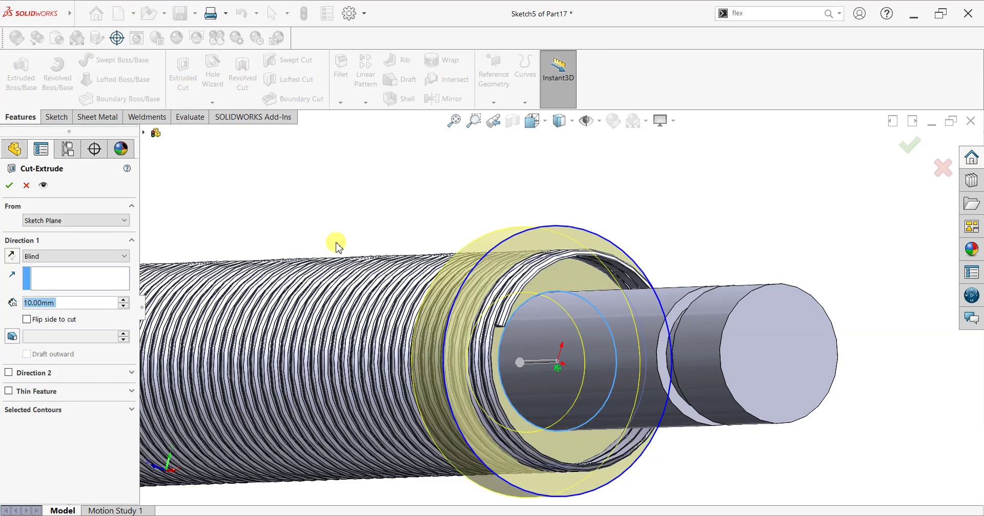
left_click(11, 256)
middle_click_drag(522, 326, 486, 332)
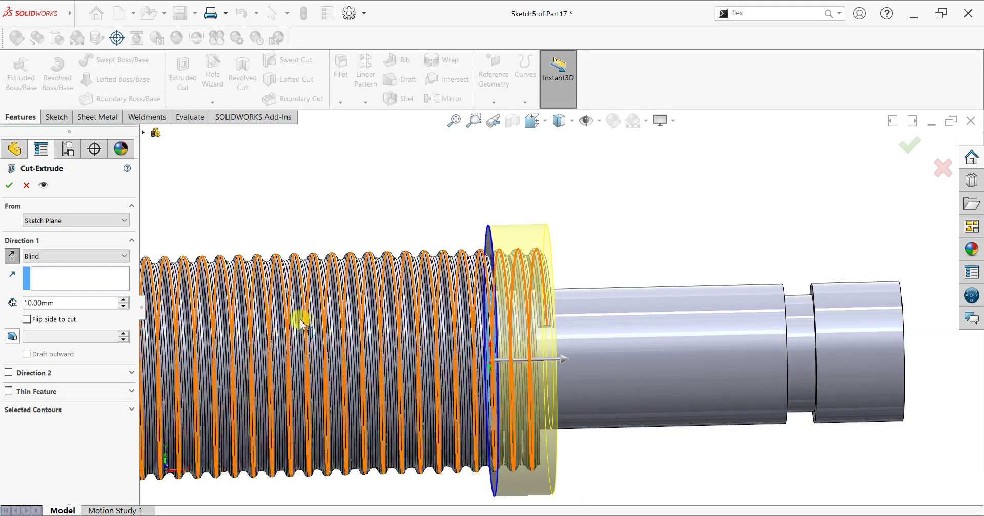
left_click(9, 185)
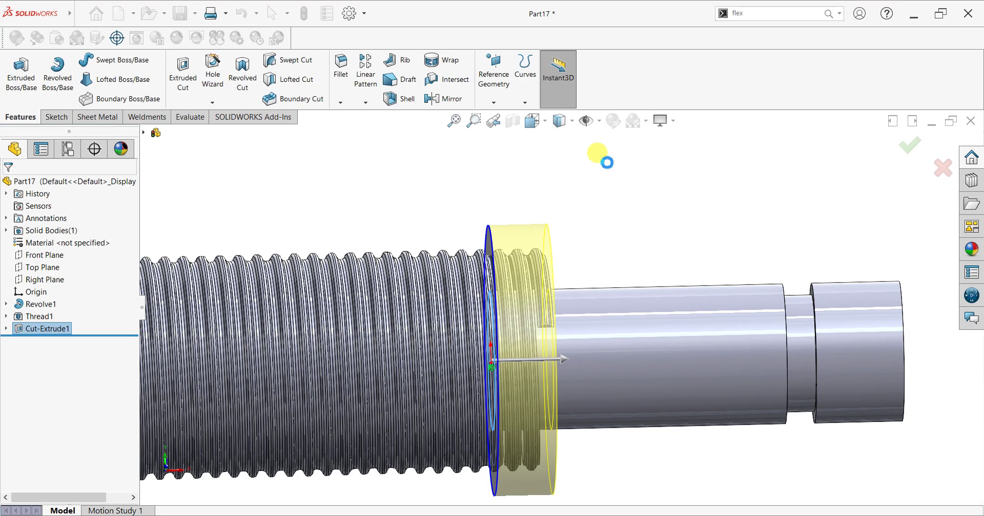
key("Return")
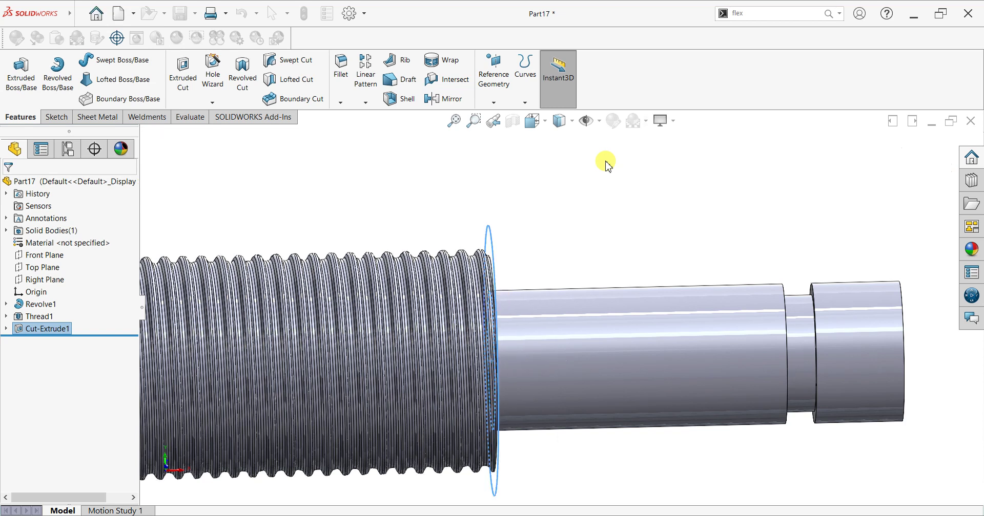
- Open a new sketch on the ring-shaped shoulder face at the thread's other end, facing the thick head
middle_click_drag(575, 221, 424, 232)
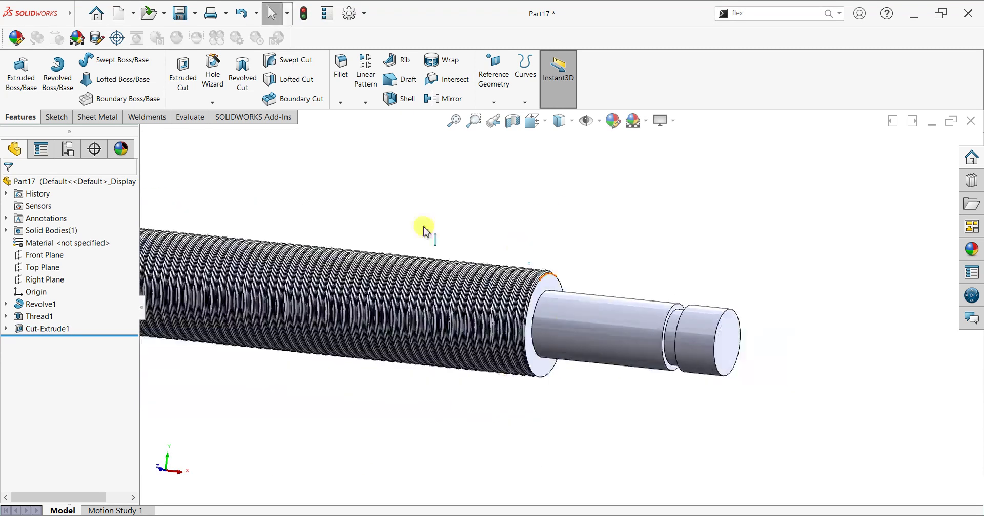
scroll(424, 227, "up", 4)
middle_click_drag(352, 267, 416, 298)
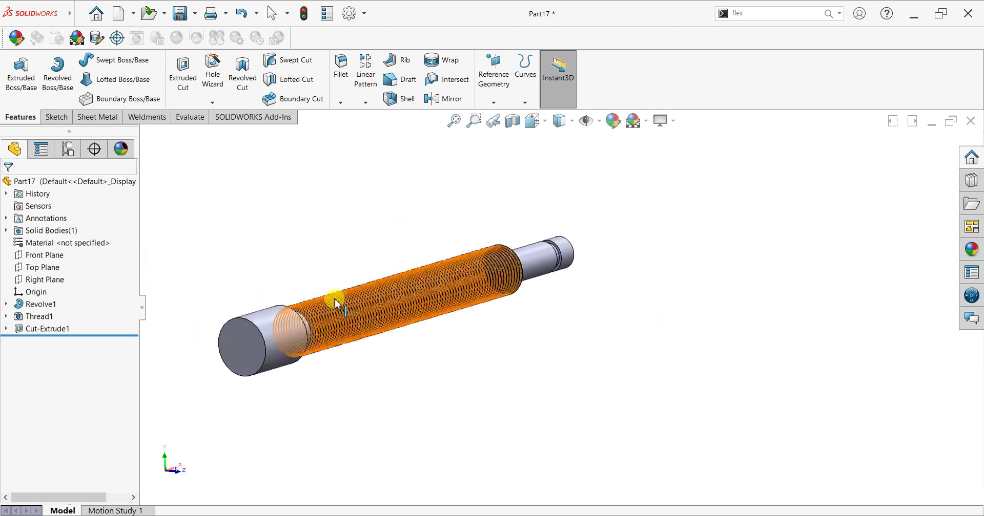
scroll(338, 304, "down", 6)
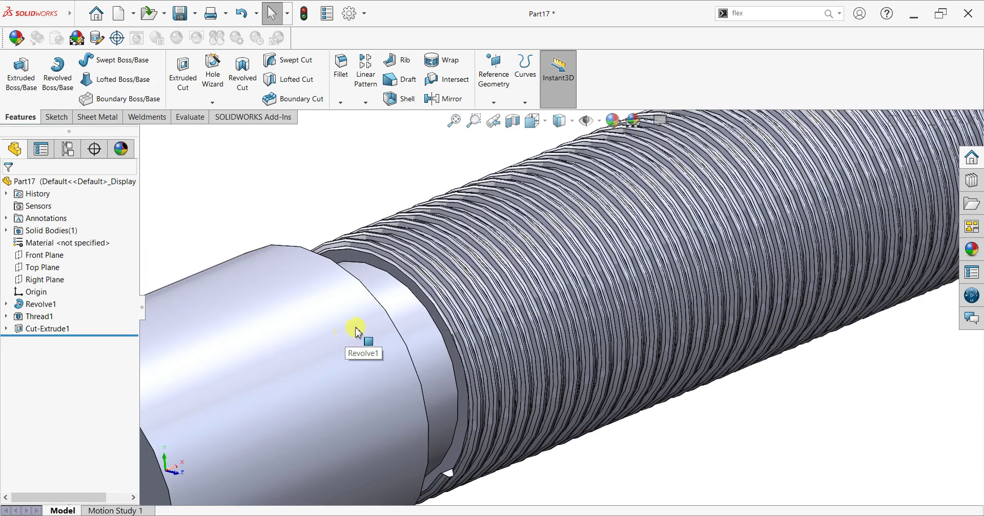
left_click(389, 272)
left_click(434, 240)
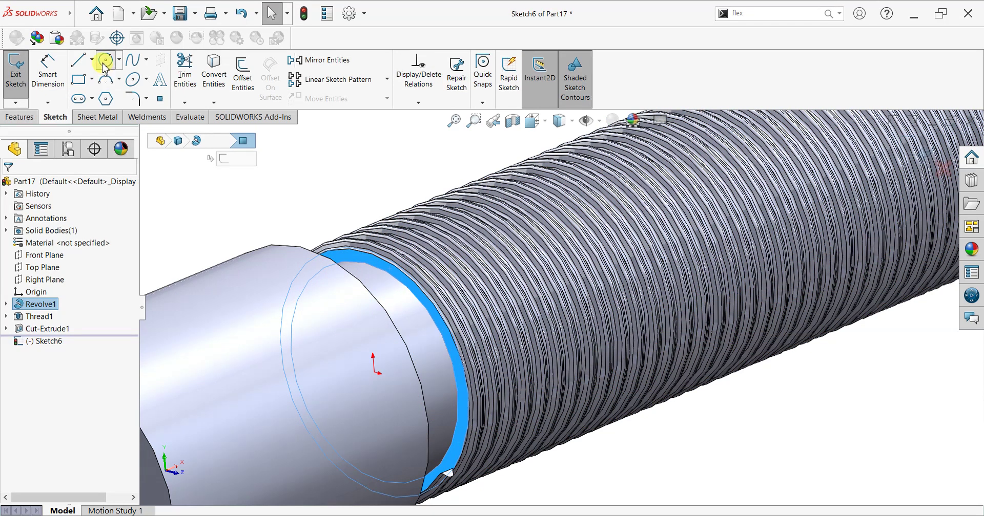
- Sketch two circles centered on the origin: an outer one of about 33 mm radius and an inner 16 mm radius one on the neck's edge
left_click(374, 378)
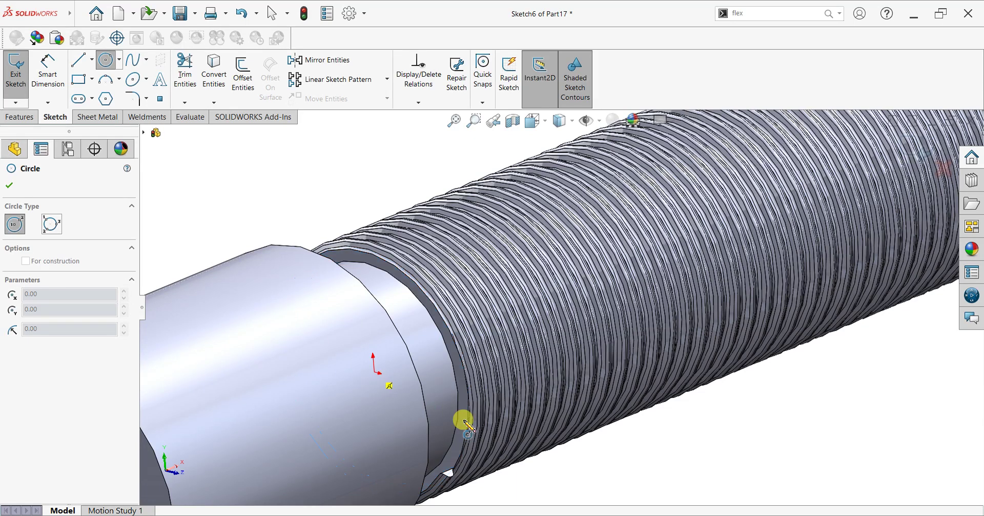
left_click(547, 478)
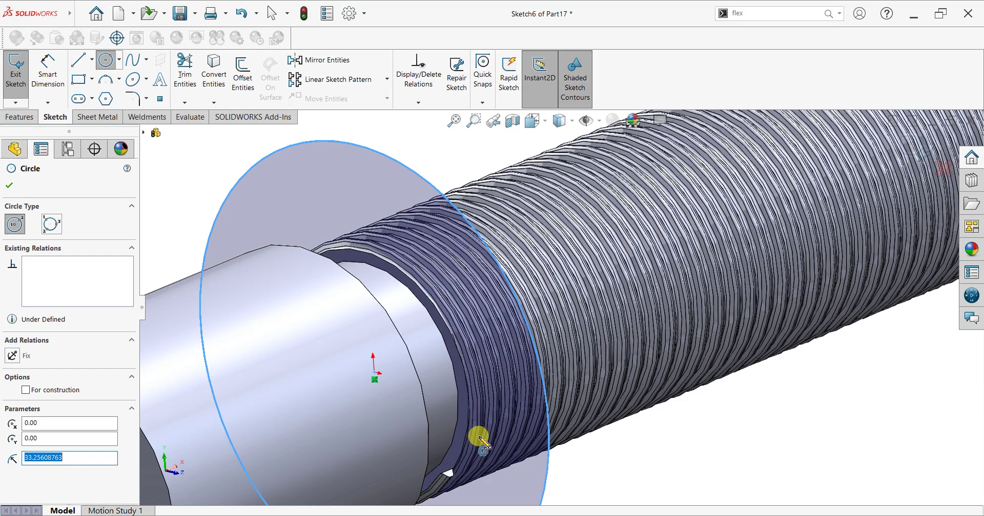
left_click(374, 377)
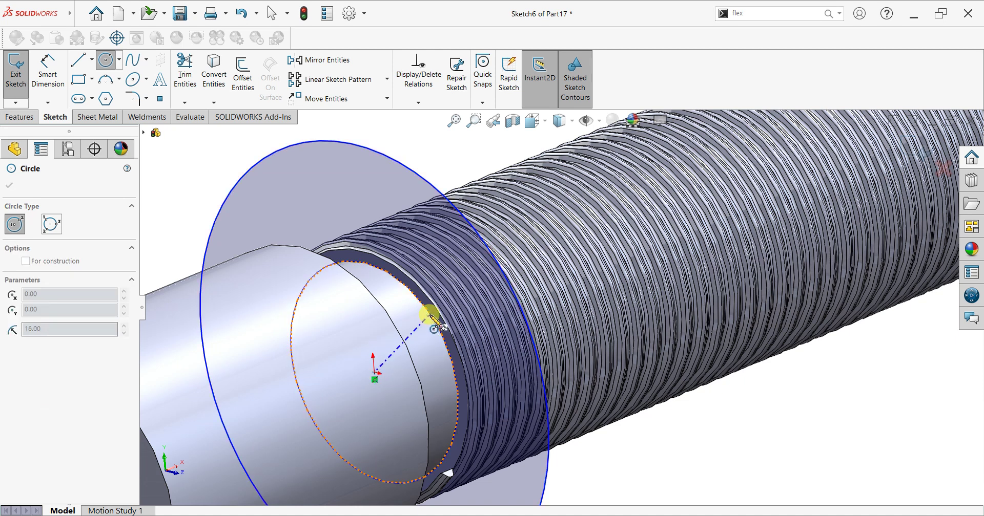
left_click(434, 320)
left_click(10, 188)
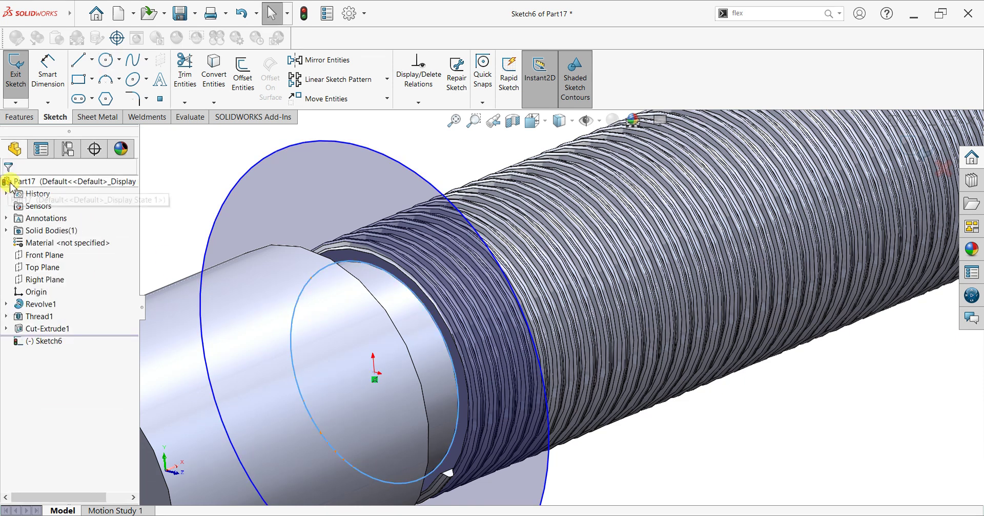
- Cut the ring sketch with an extruded cut using Up To Surface, ending at the head's inner face
left_click(28, 120)
left_click(183, 77)
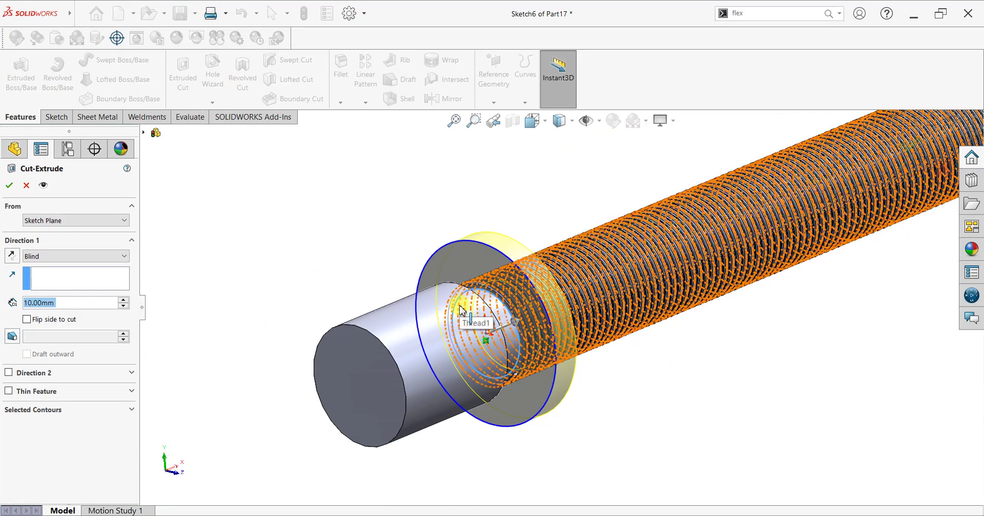
mouse_move(461, 309)
middle_mouse_down()
mouse_move(380, 281)
mouse_move(402, 330)
middle_mouse_up()
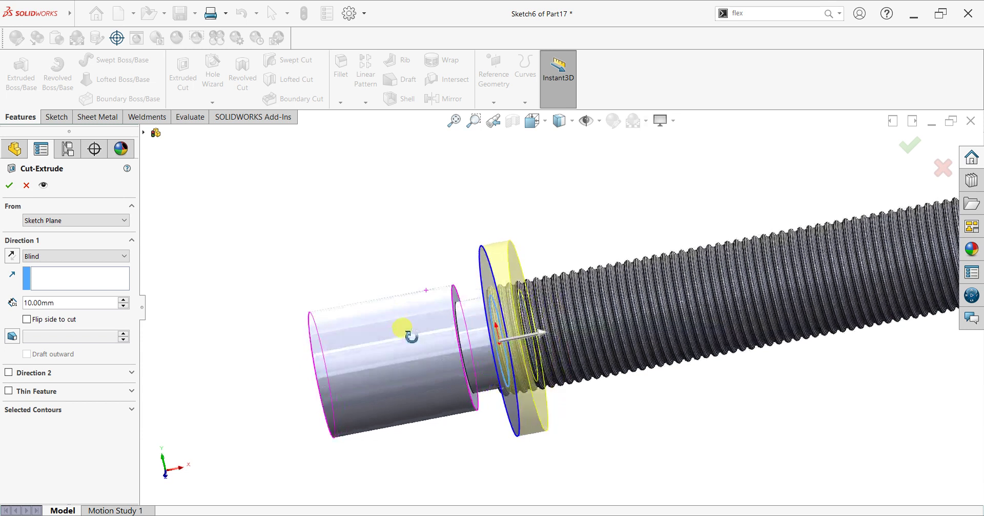
left_click(77, 256)
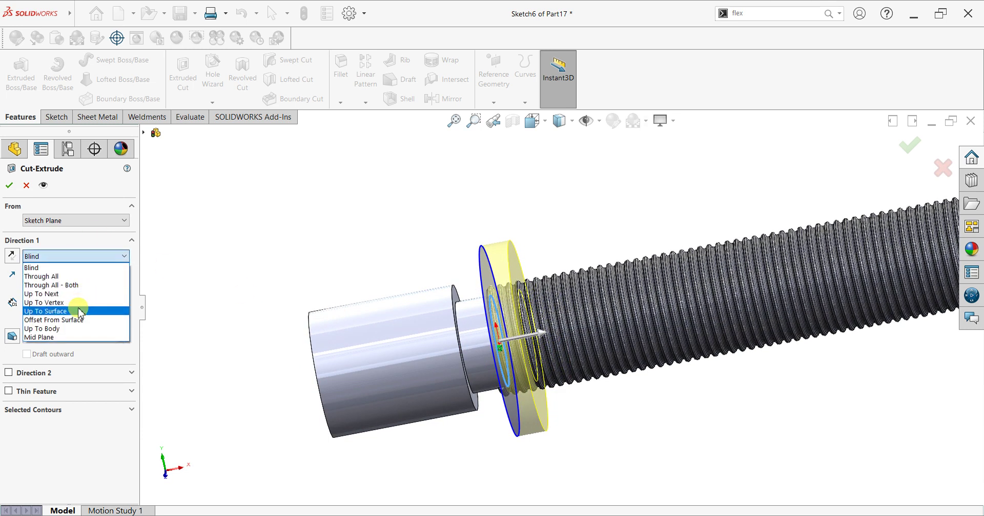
left_click(82, 311)
left_click(455, 297)
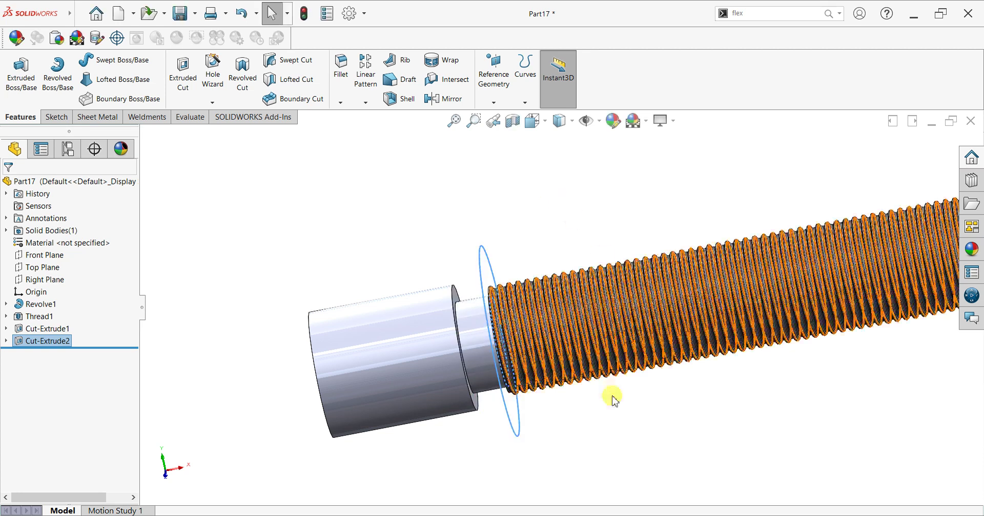
- Open a new sketch on the Top Plane, viewed normal to it
scroll(614, 405, "up", 3)
mouse_move(607, 391)
middle_mouse_down()
mouse_move(626, 385)
mouse_move(634, 302)
mouse_move(548, 274)
mouse_move(534, 326)
mouse_move(548, 355)
mouse_move(615, 275)
mouse_move(594, 382)
middle_mouse_up()
scroll(707, 340, "up", 4)
scroll(807, 304, "down", 2)
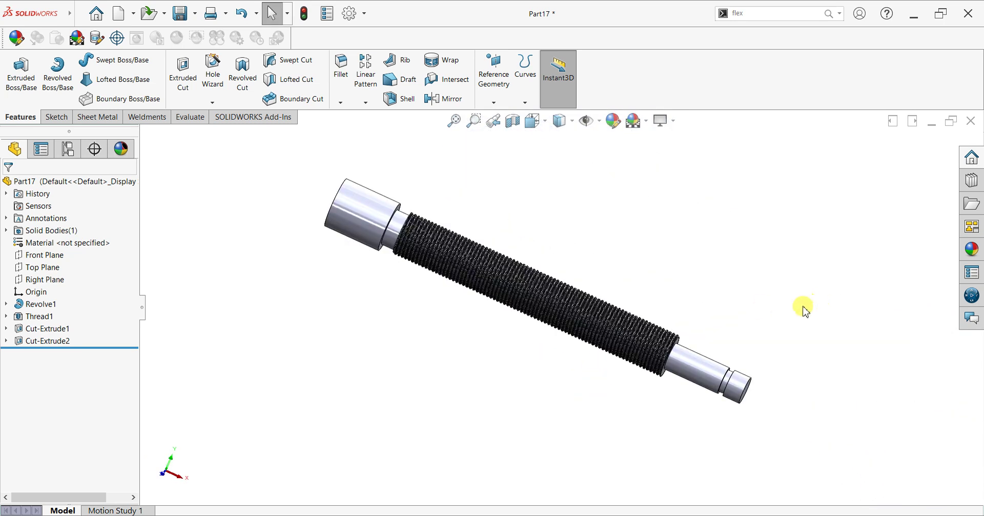
scroll(505, 245, "down", 1)
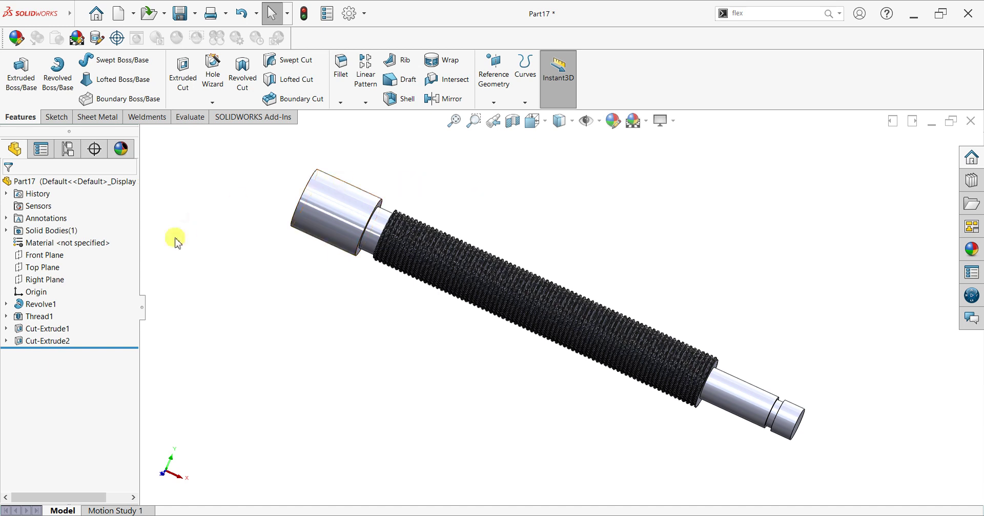
left_click(42, 267)
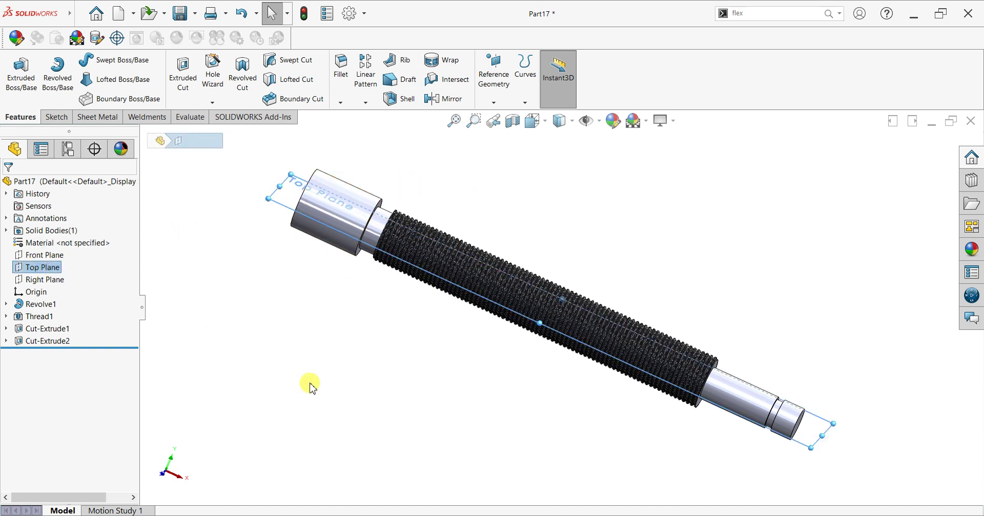
key("ctrl+8")
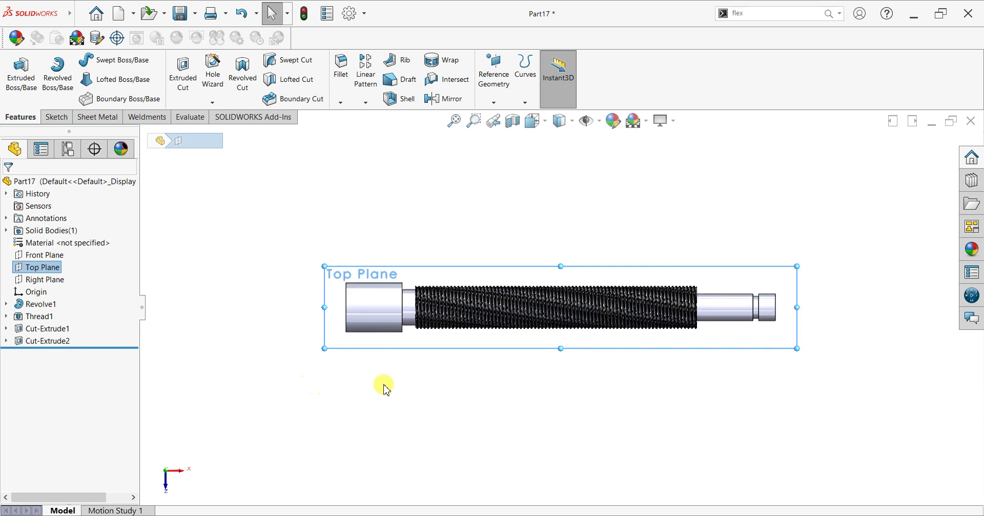
left_click(55, 118)
left_click(16, 70)
- Sketch a circle of about 13 mm radius on the thick head, centered on the shaft axis about 21 mm from the end face
left_click(108, 67)
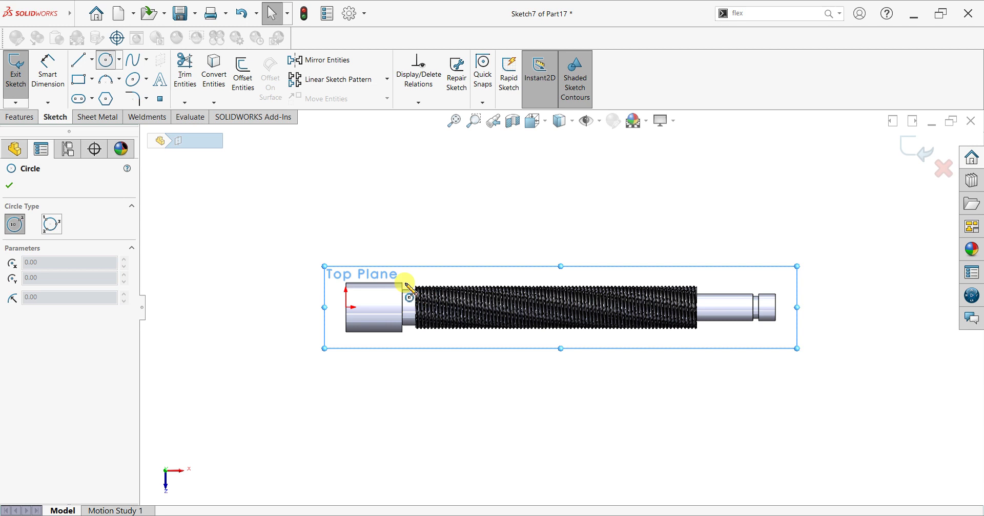
scroll(389, 302, "down", 2)
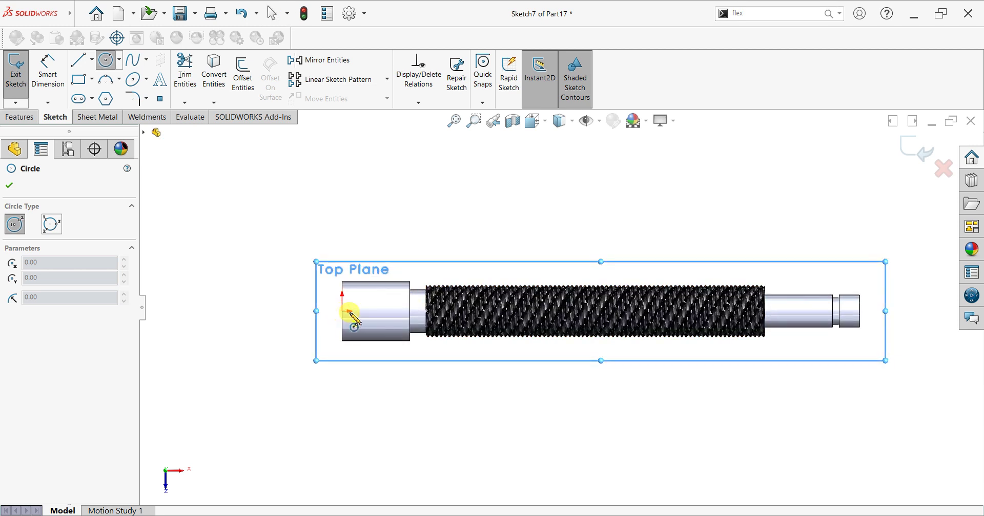
left_click_drag(370, 311, 370, 329)
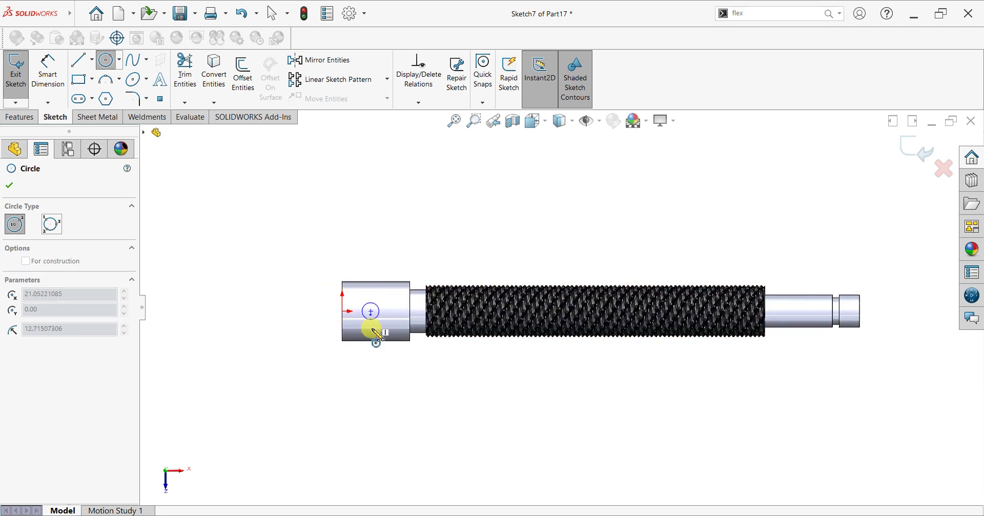
left_click(375, 331)
key("Escape")
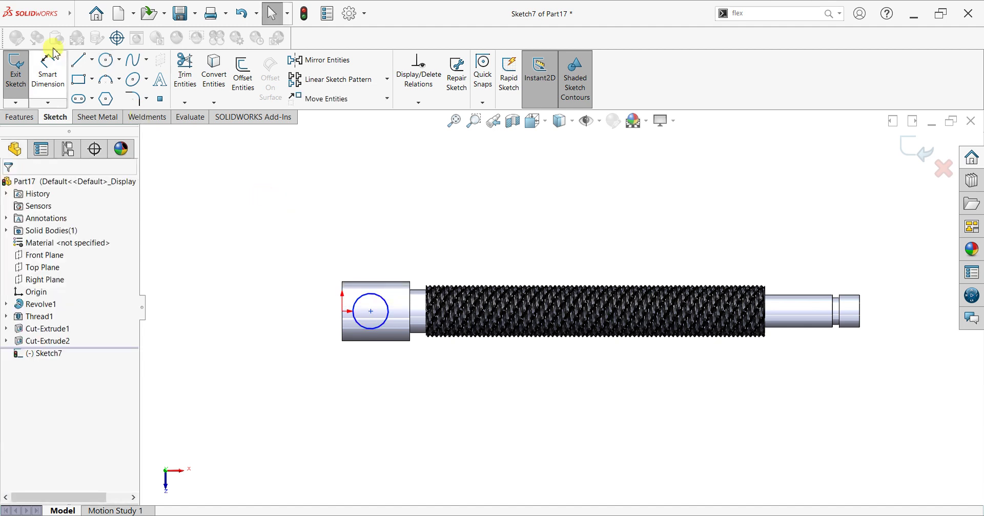
- Dimension the circle on the head to a diameter of 25 mm
left_click(65, 90)
left_click(380, 334)
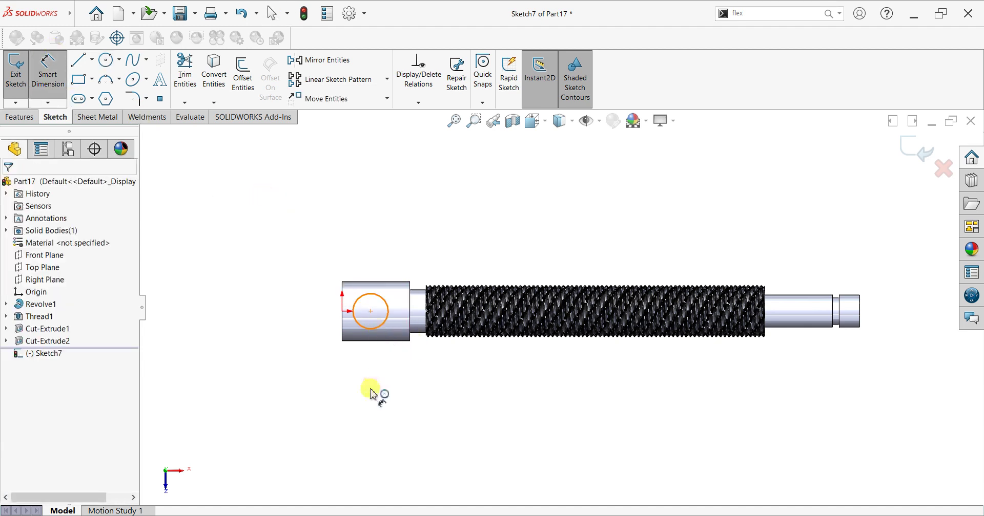
left_click(372, 394)
double_click(373, 394)
type("25")
key("Return")
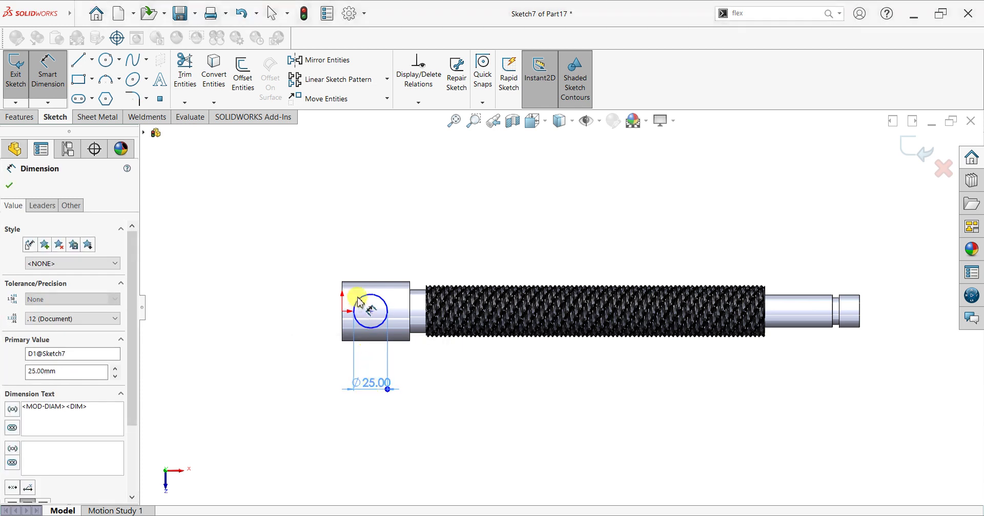
- Dimension the circle's center 25 mm from the head's end face
left_click(342, 315)
left_click(355, 317)
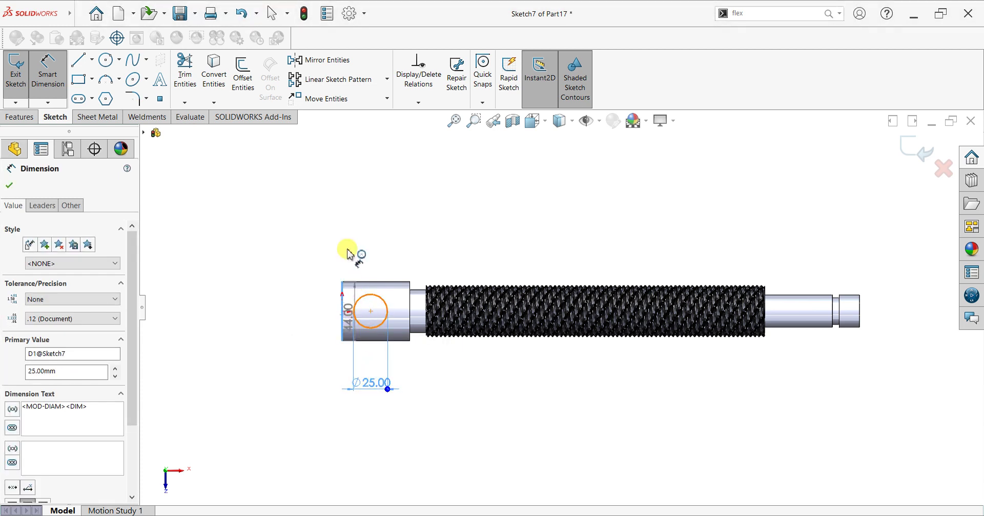
left_click(350, 254)
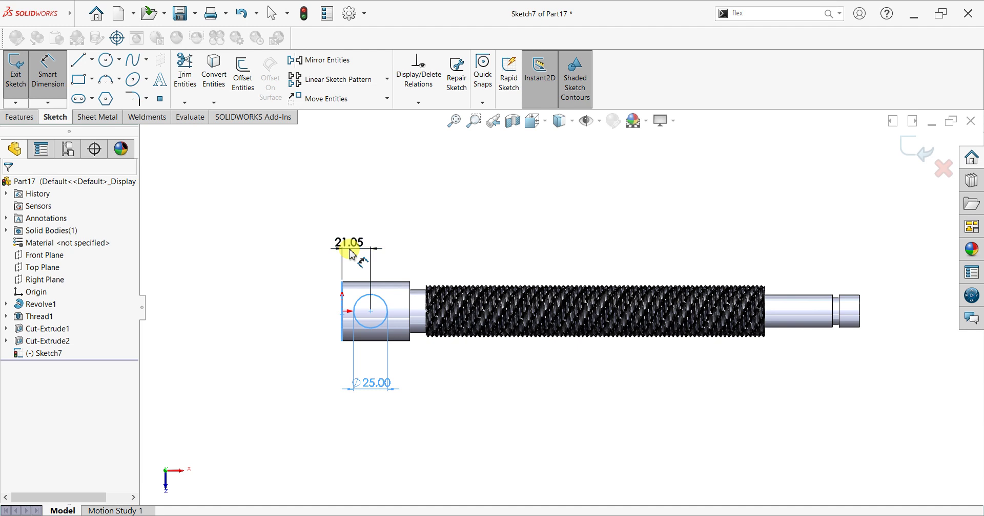
key("Return")
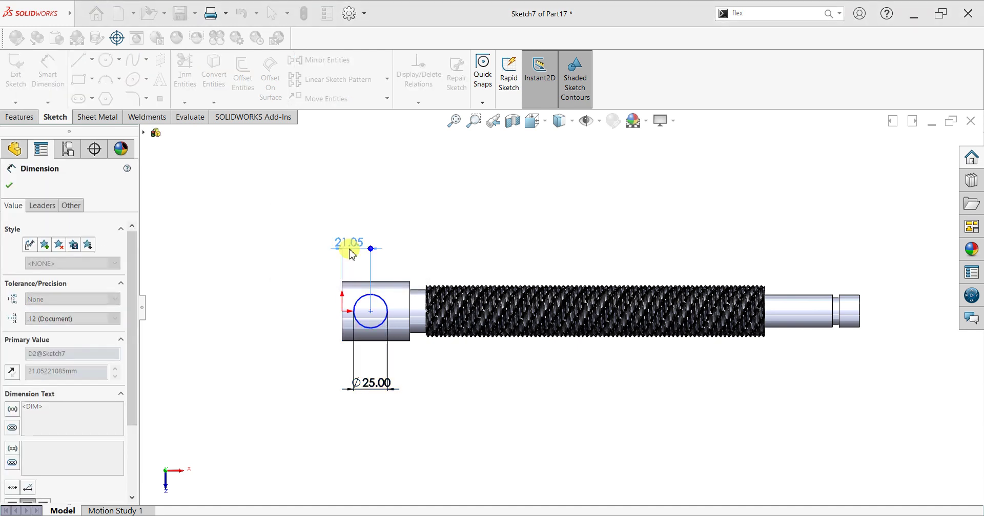
left_click(10, 186)
- Cut the circle through the thick head with a Mid Plane extruded cut 80 mm deep
left_click(19, 117)
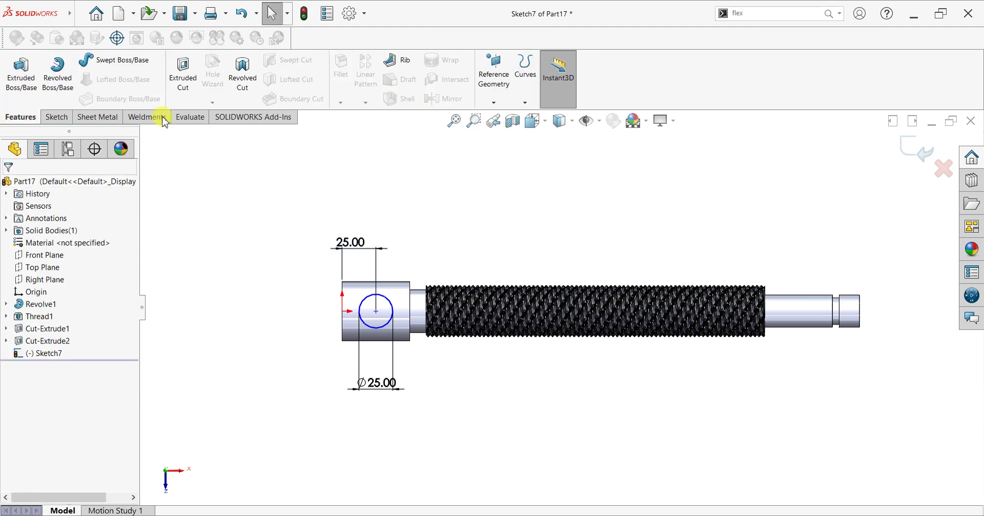
left_click(182, 81)
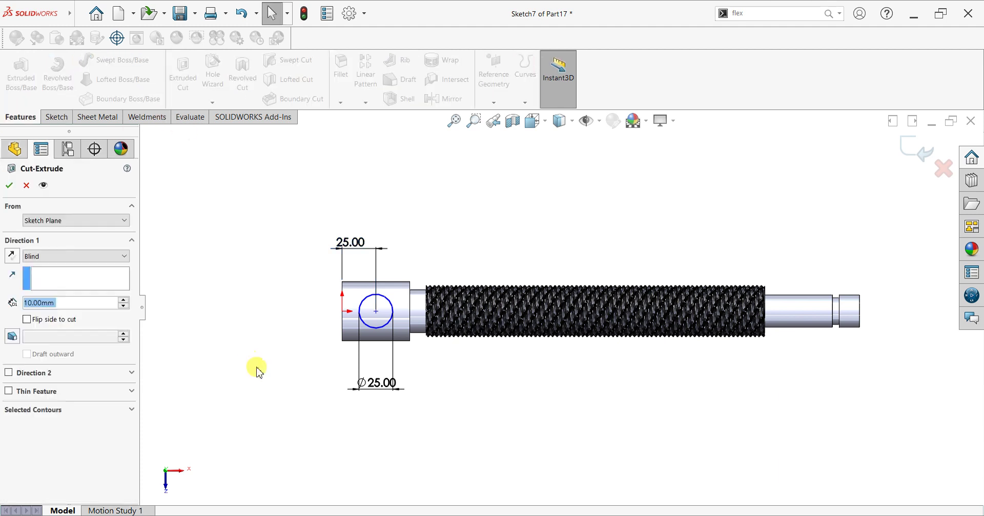
left_click(30, 256)
left_click(60, 336)
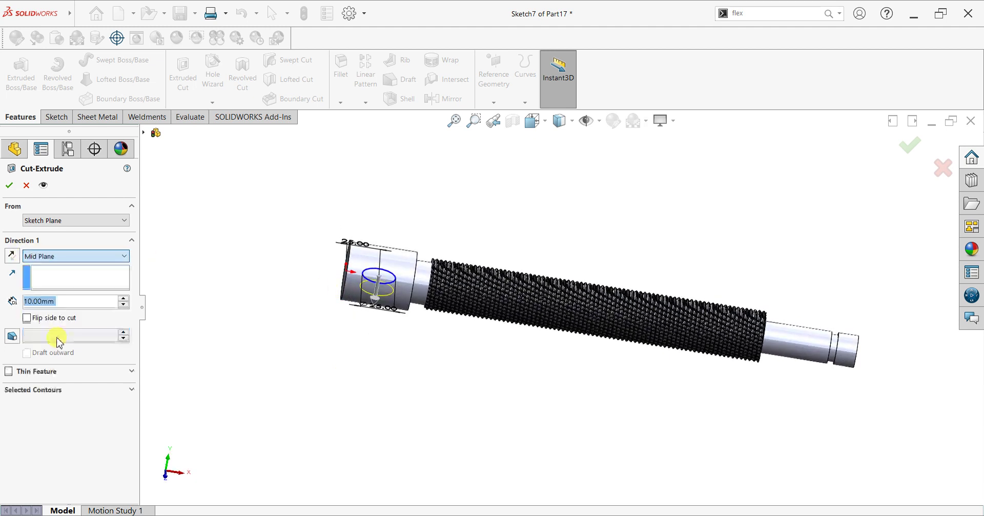
left_click(125, 298)
left_click(124, 299)
left_click(125, 299)
left_click(125, 299)
left_click(125, 298)
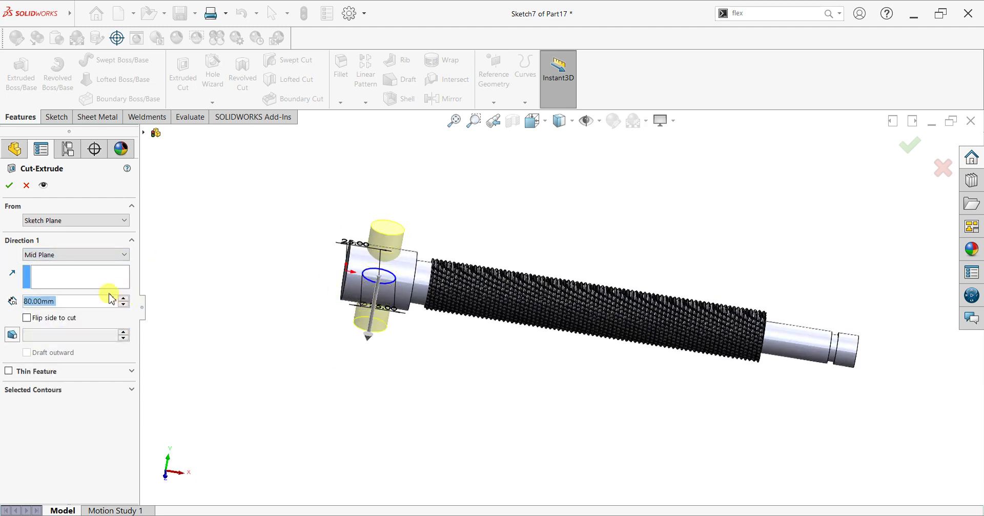
left_click(9, 185)
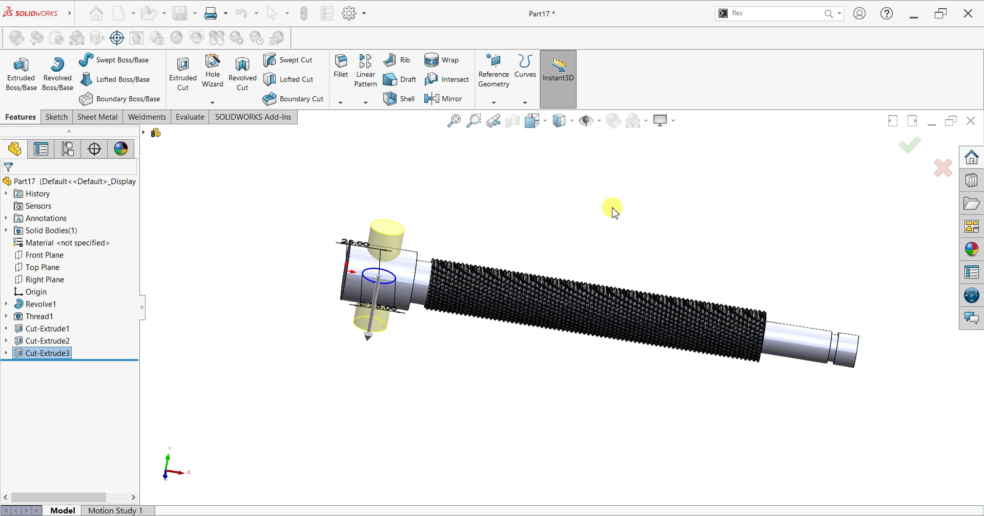
- Fillet both rim edges of the cross hole in the thick head with a 2 mm radius
middle_click_drag(451, 310, 471, 437)
scroll(527, 205, "down", 5)
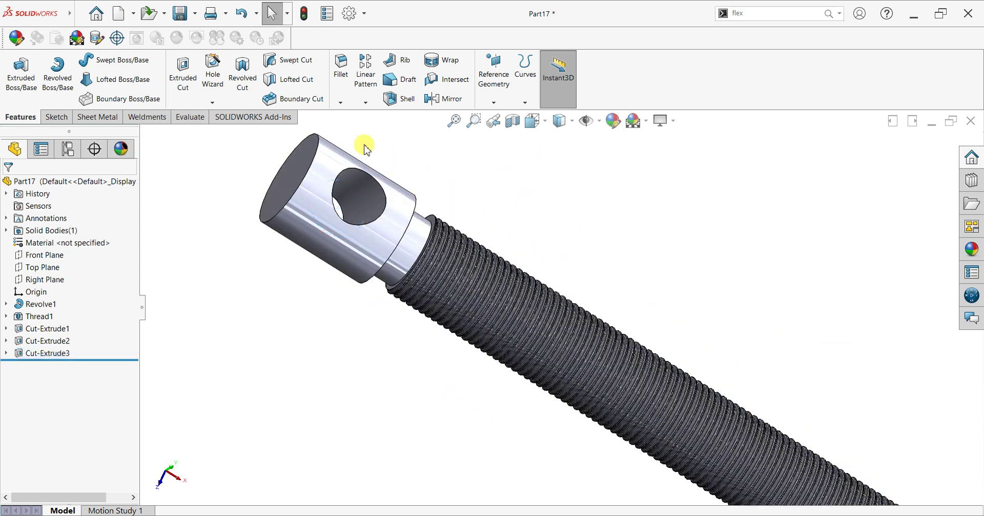
left_click(340, 103)
left_click(493, 192)
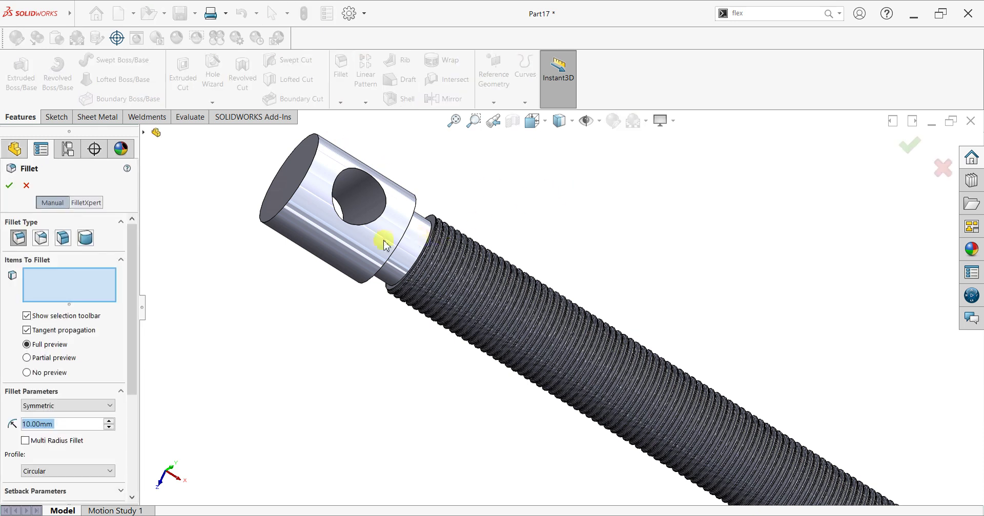
type("3")
key("Return")
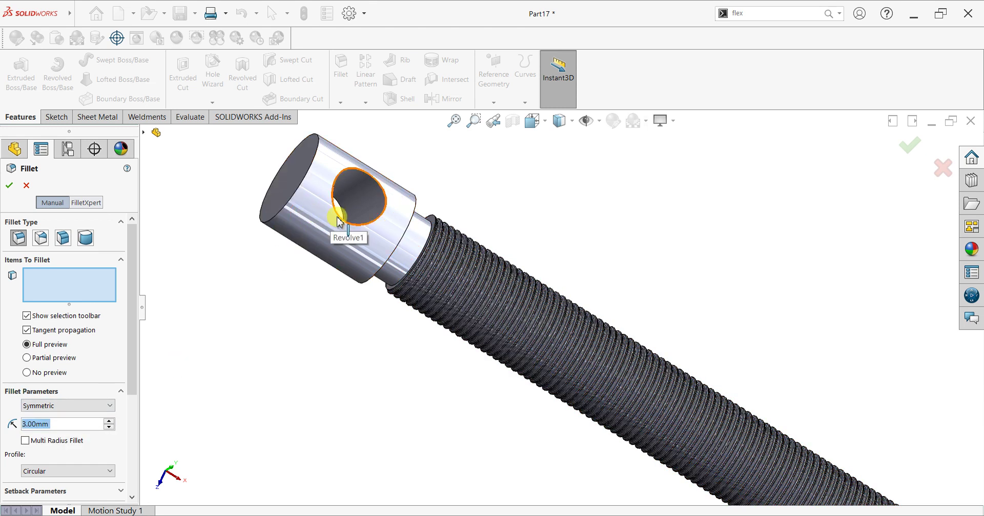
left_click(338, 188)
middle_click_drag(351, 186, 435, 162)
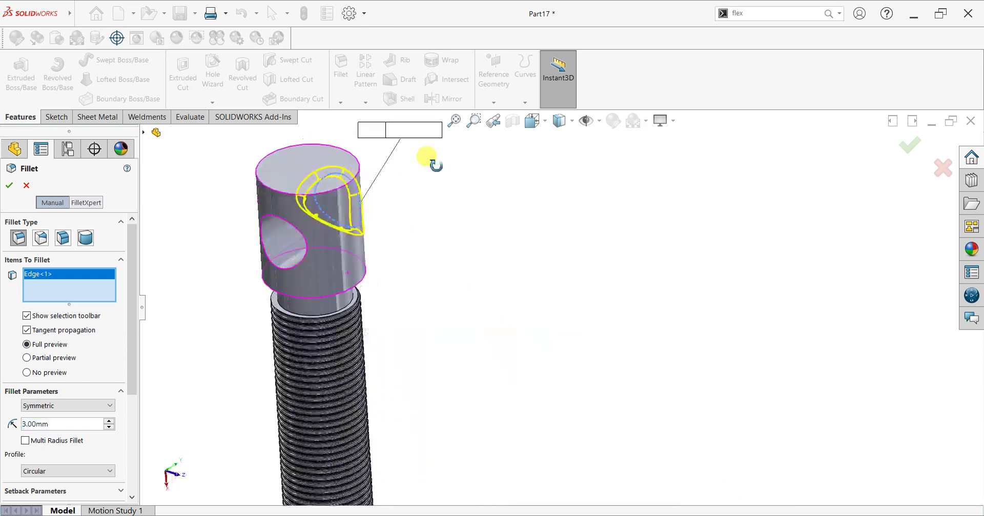
left_click(276, 221)
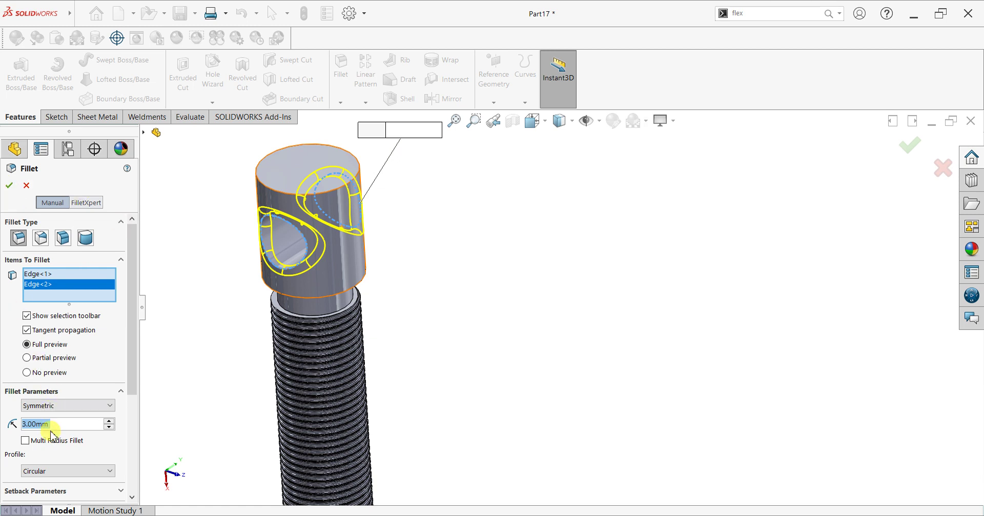
type("2")
key("Return")
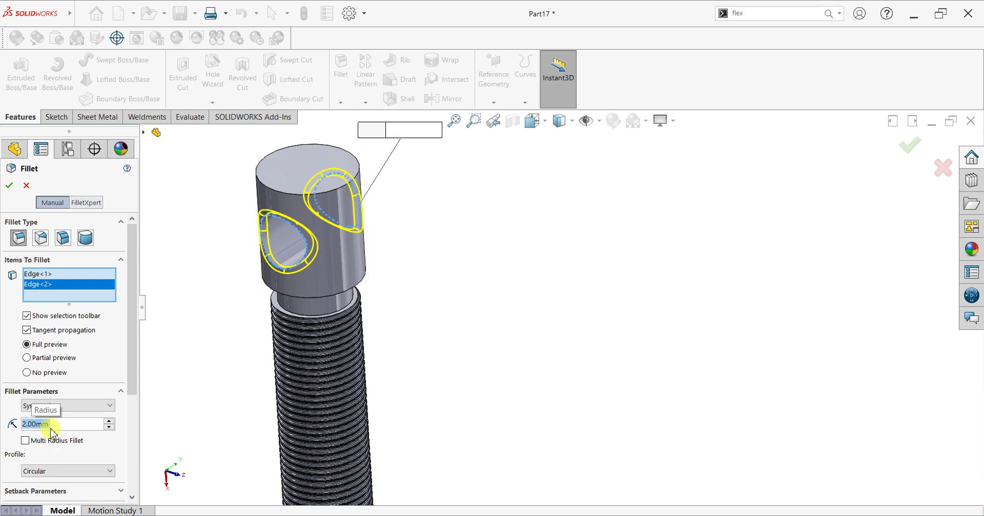
left_click(9, 185)
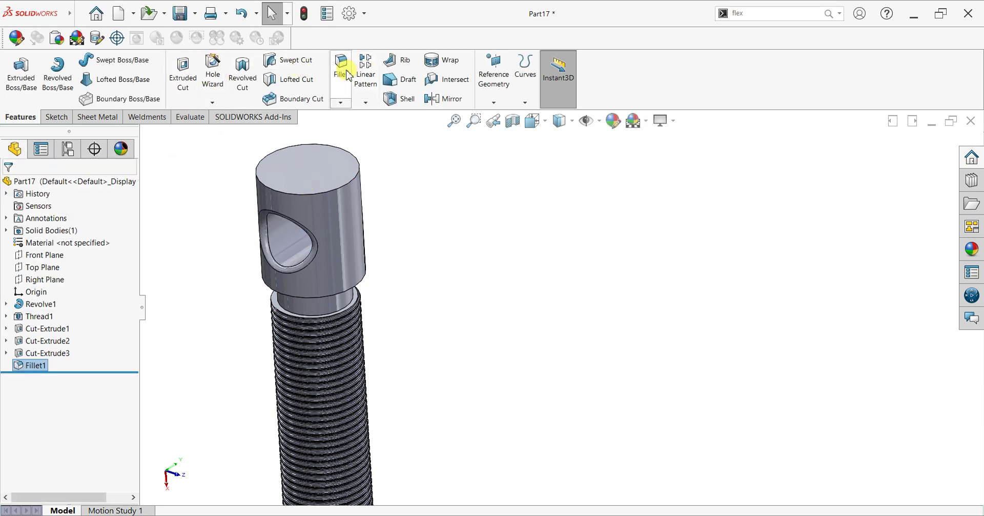
- Apply 2 mm fillets to three shaft edges, including the thin tip's end rim and its junction with the threaded section
left_click(347, 75)
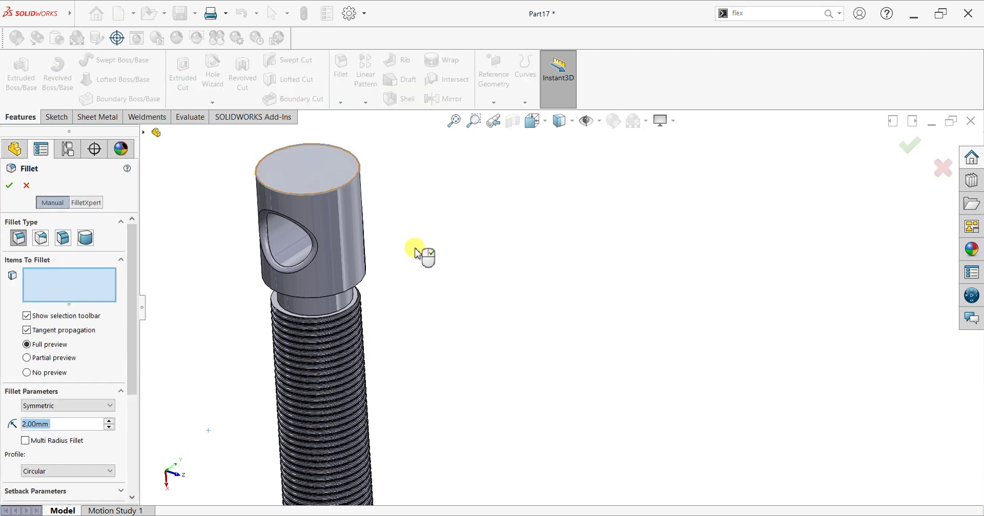
scroll(503, 377, "up", 8)
scroll(548, 363, "down", 8)
middle_click_drag(576, 410, 549, 326)
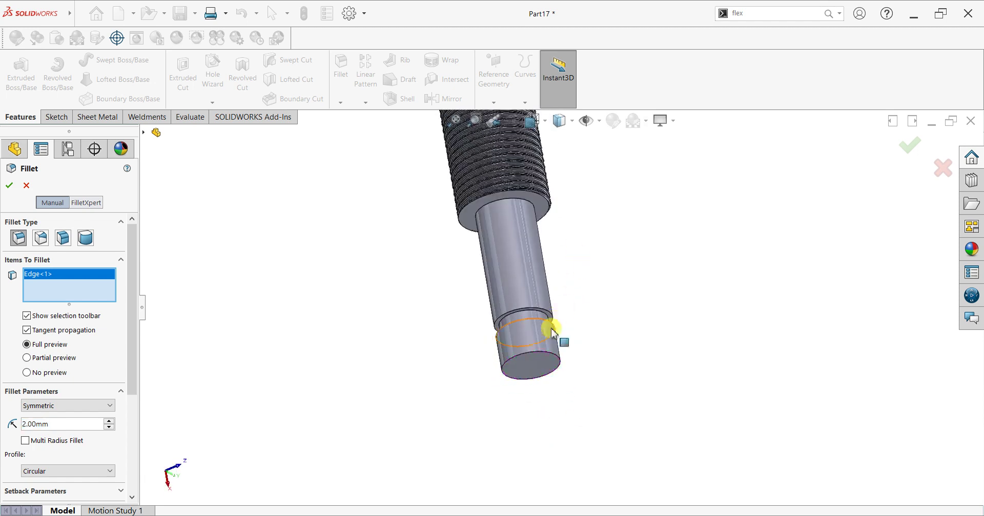
left_click(538, 356)
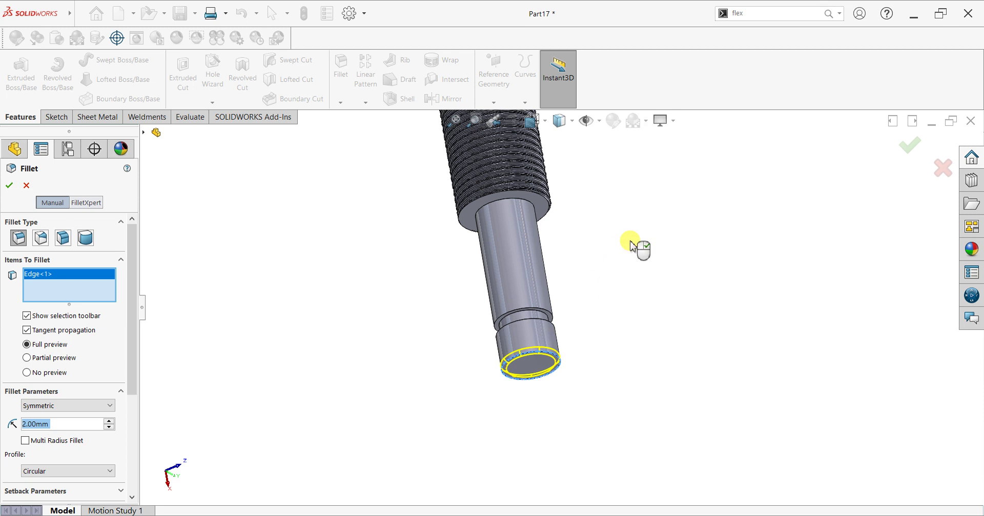
left_click(525, 205)
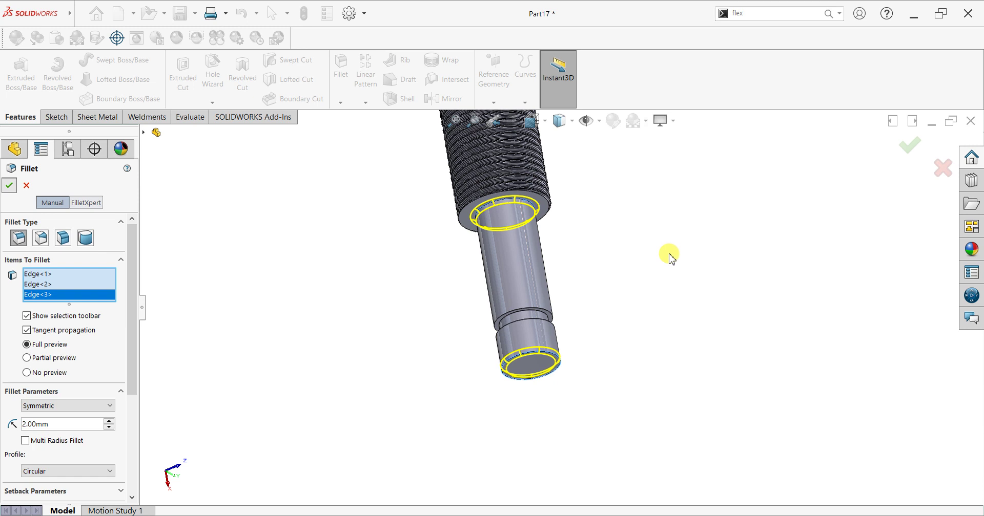
left_click(9, 185)
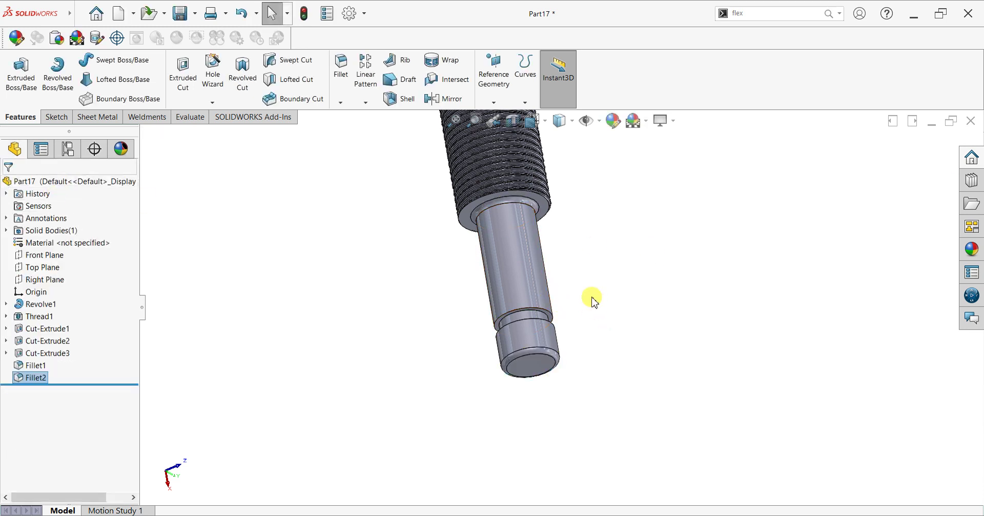
- Assign Plain Carbon Steel from the Steel category as the part's material
middle_click_drag(601, 304, 669, 321)
scroll(510, 233, "down", 6)
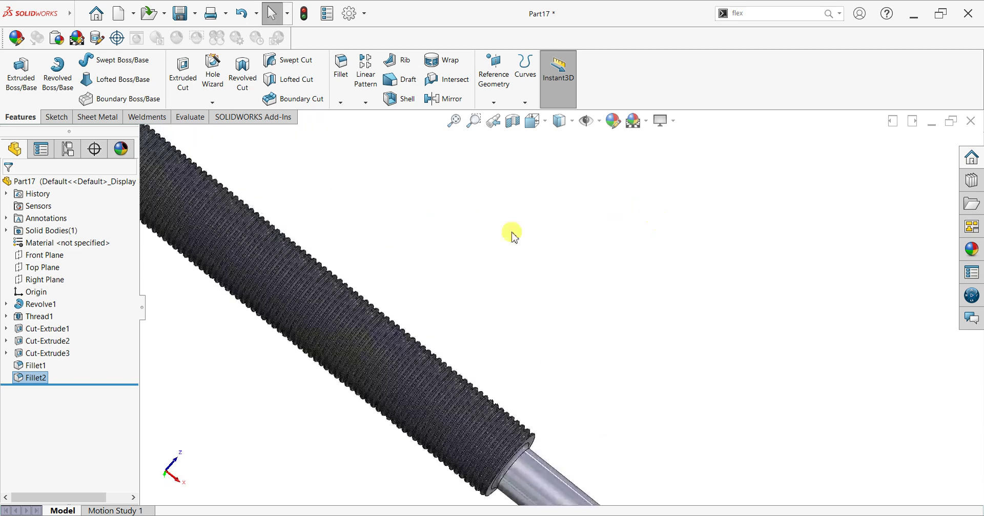
scroll(536, 312, "down", 5)
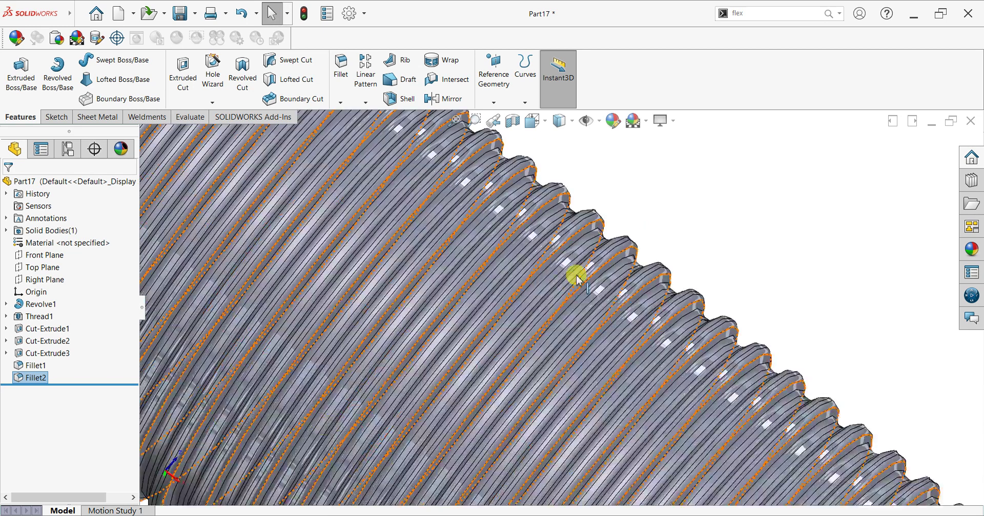
scroll(686, 226, "up", 10)
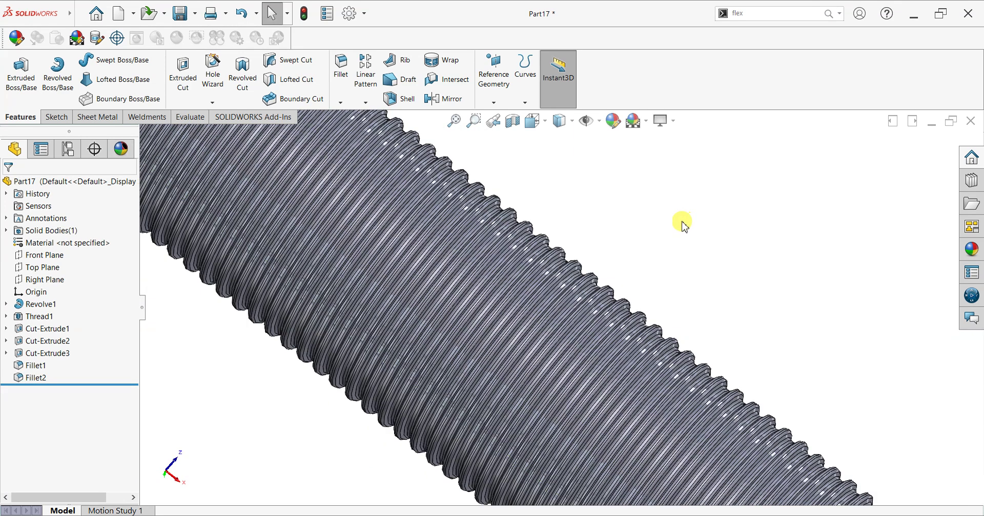
scroll(677, 250, "down", 2)
scroll(678, 249, "up", 2)
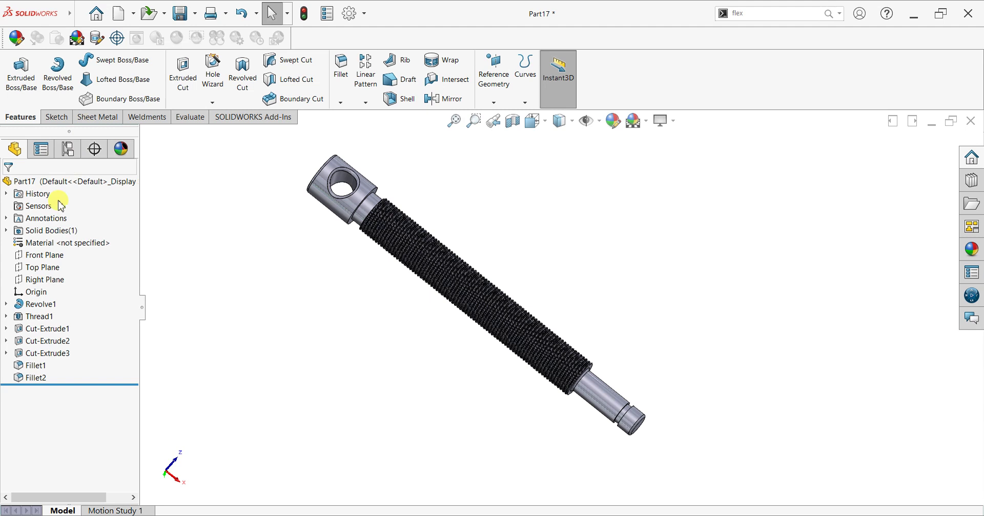
right_click(43, 243)
left_click(82, 248)
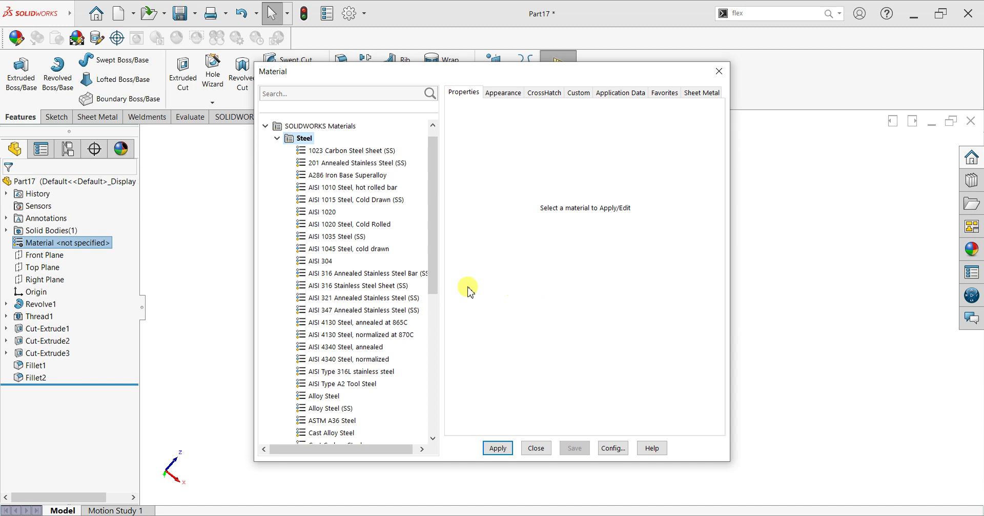
scroll(338, 300, "down", 2)
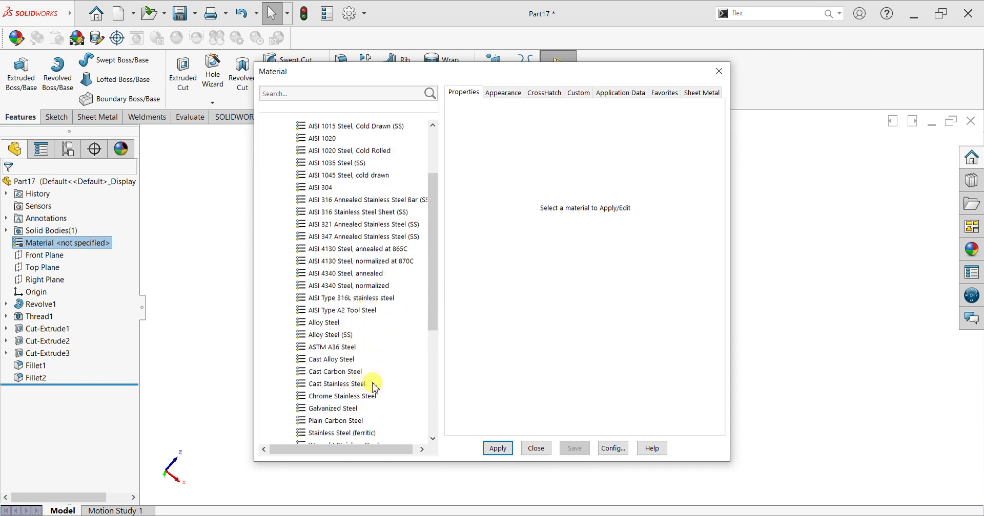
scroll(373, 387, "down", 2)
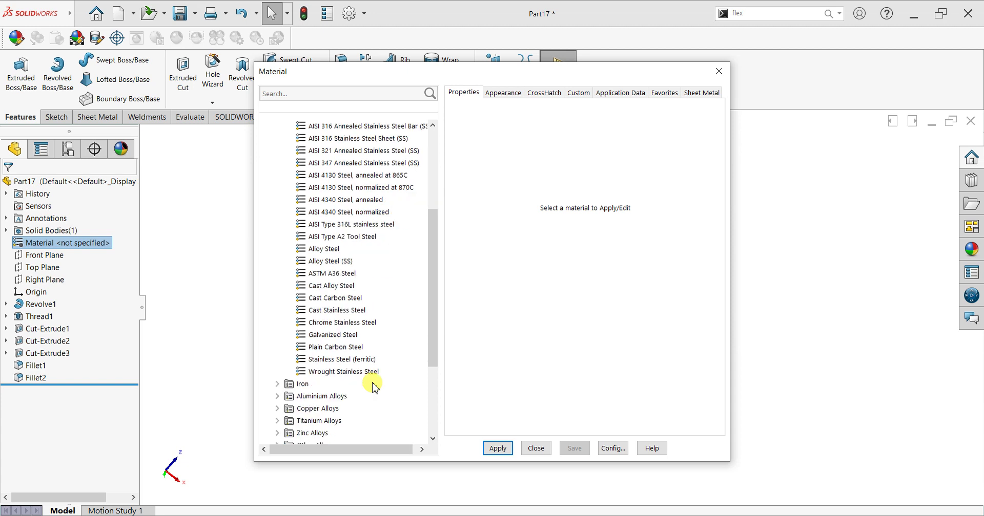
left_click(333, 348)
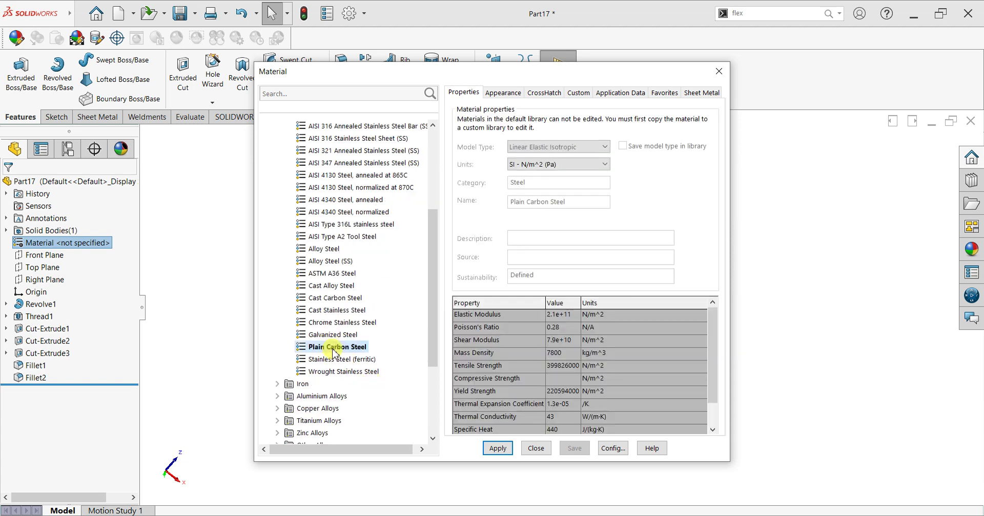
left_click(536, 449)
- Toggle Shadows In Shaded Mode and adjust a further view display setting for the shaft
scroll(558, 241, "down", 1)
scroll(610, 308, "up", 1)
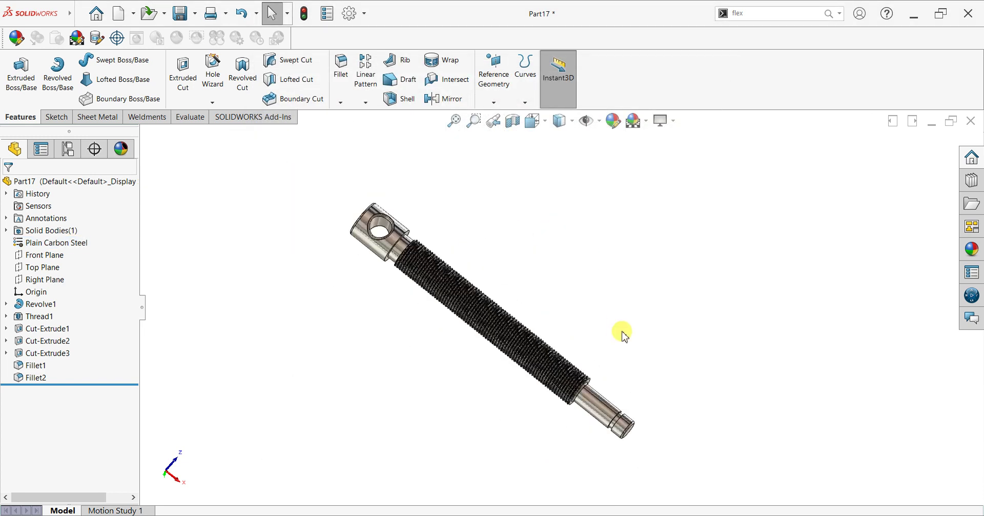
scroll(623, 335, "down", 1)
left_click(661, 122)
left_click(673, 152)
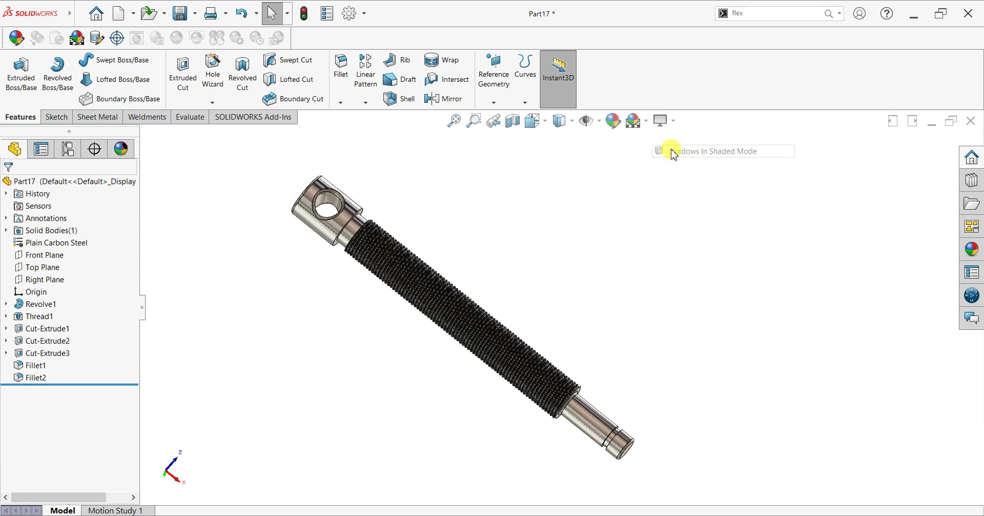
middle_click_drag(666, 292, 661, 251)
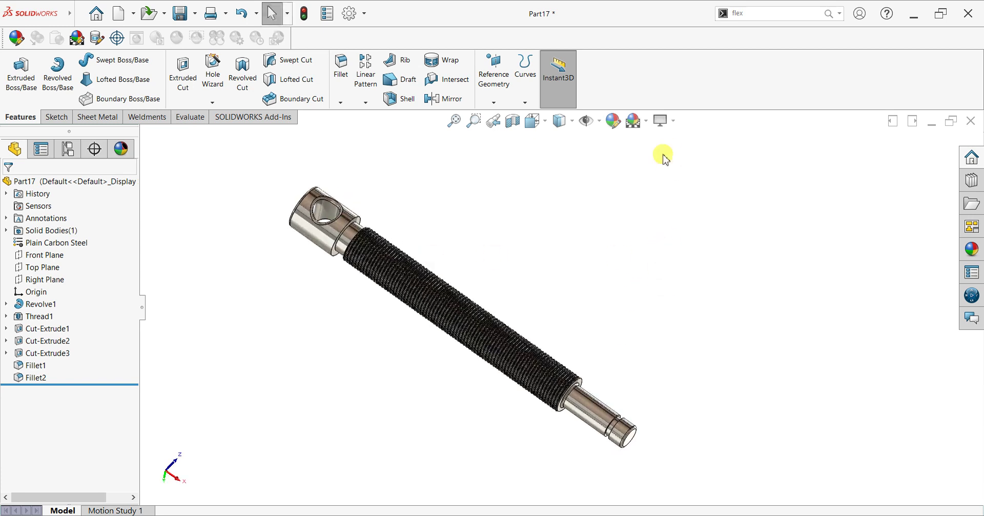
left_click(662, 122)
left_click(673, 178)
- Inspect the shaft's interior with a planar section view on the Front Plane, and turn the section off
scroll(453, 369, "down", 3)
scroll(282, 207, "down", 3)
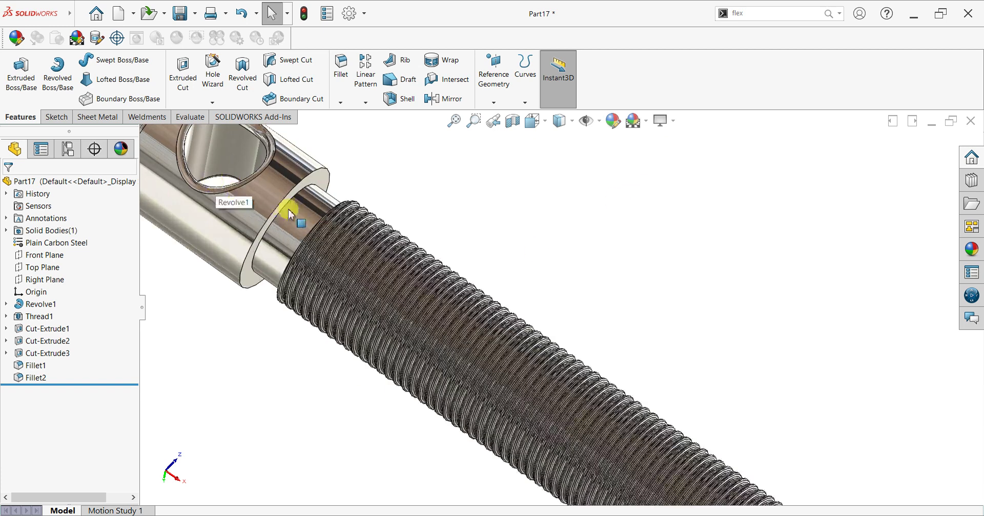
scroll(282, 207, "down", 5)
scroll(529, 303, "up", 10)
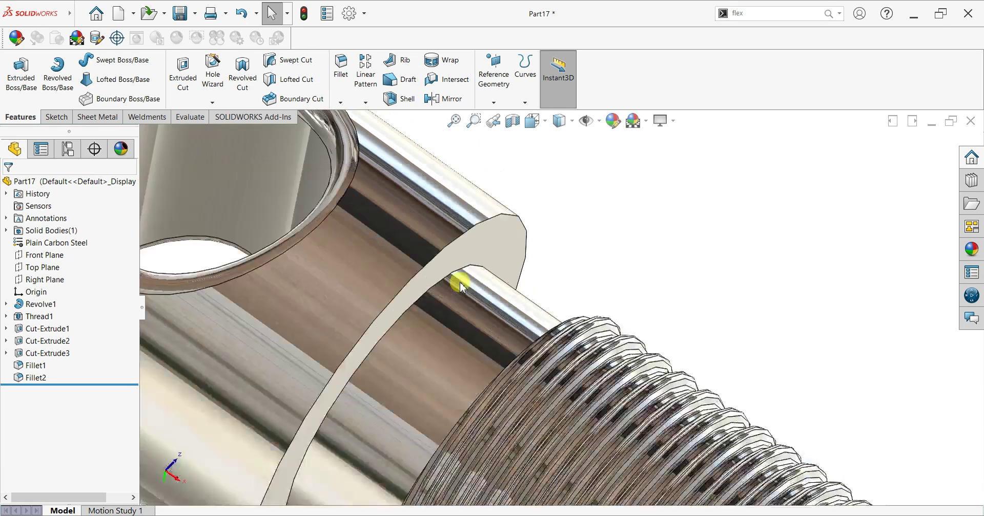
scroll(759, 419, "down", 4)
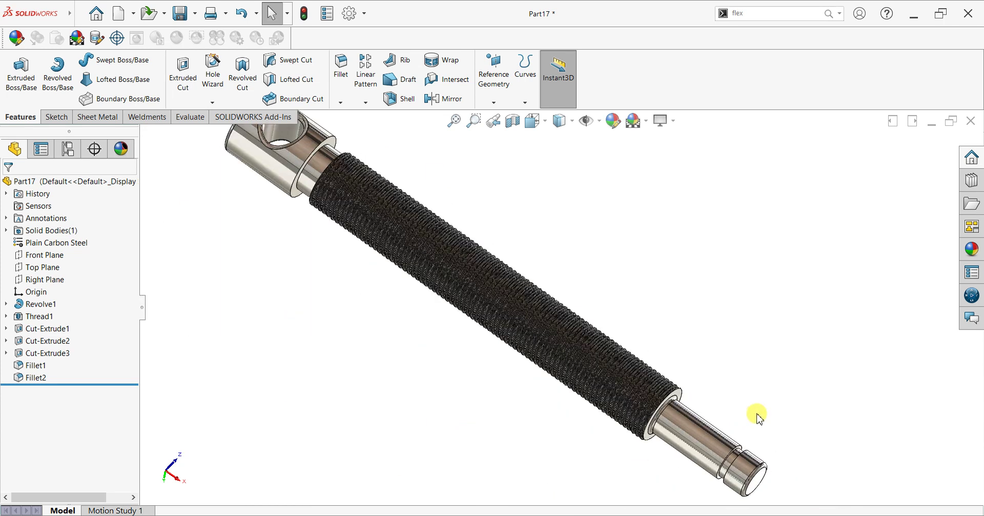
middle_click_drag(756, 395, 700, 310)
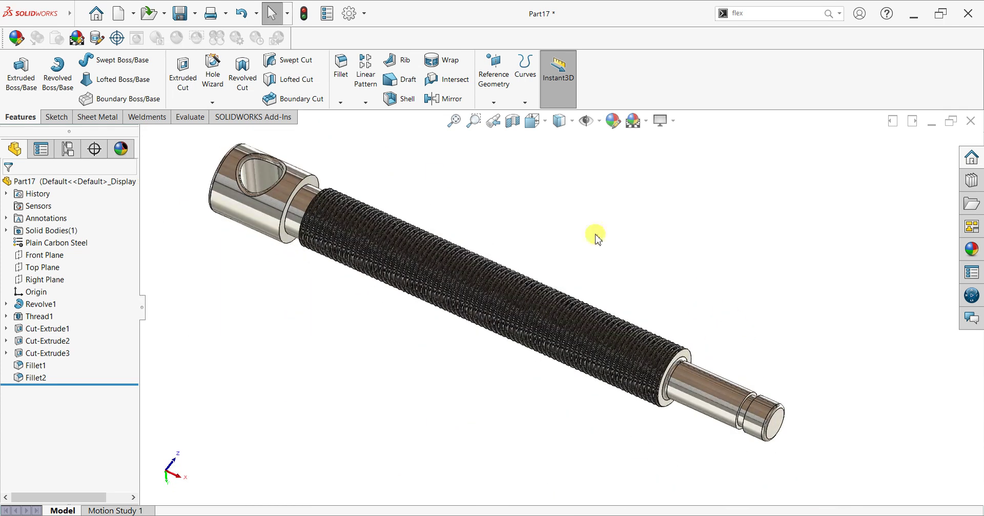
left_click(516, 125)
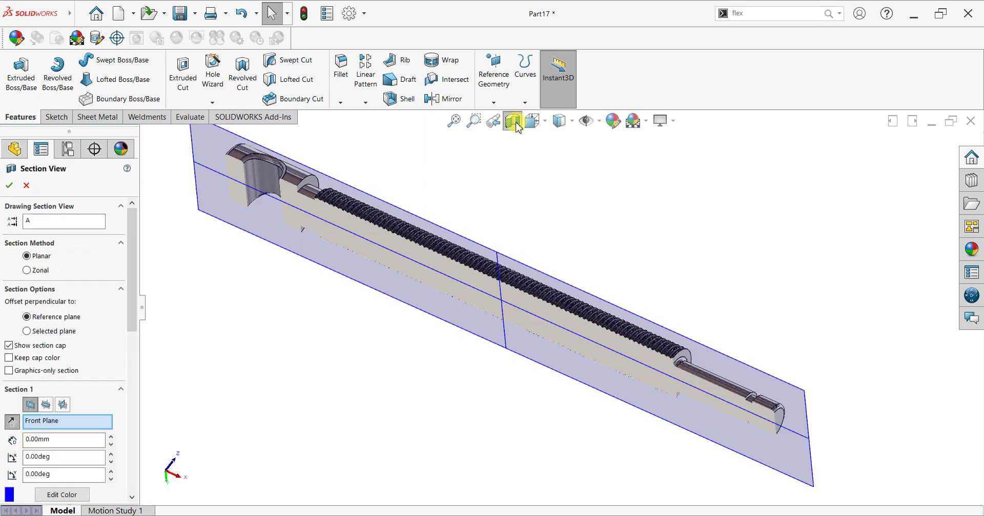
left_click(10, 185)
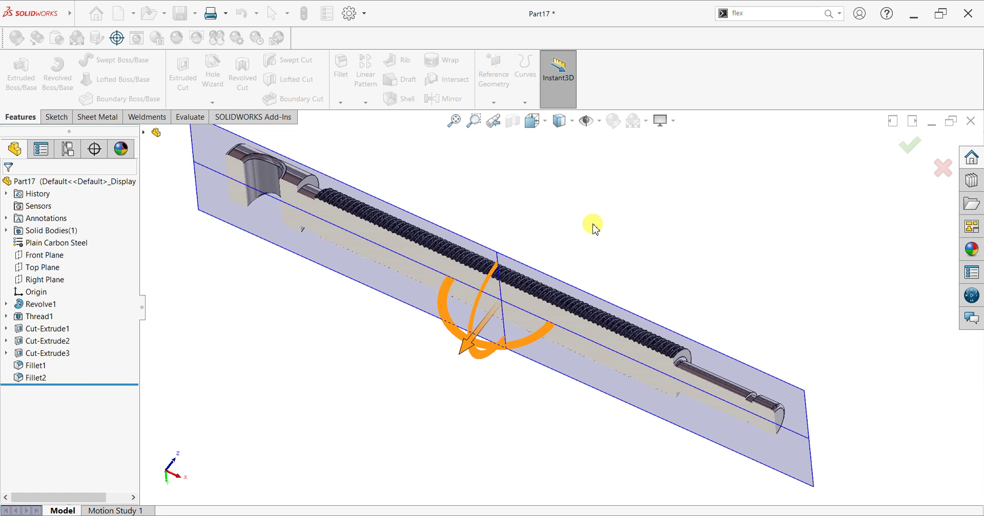
key("Escape")
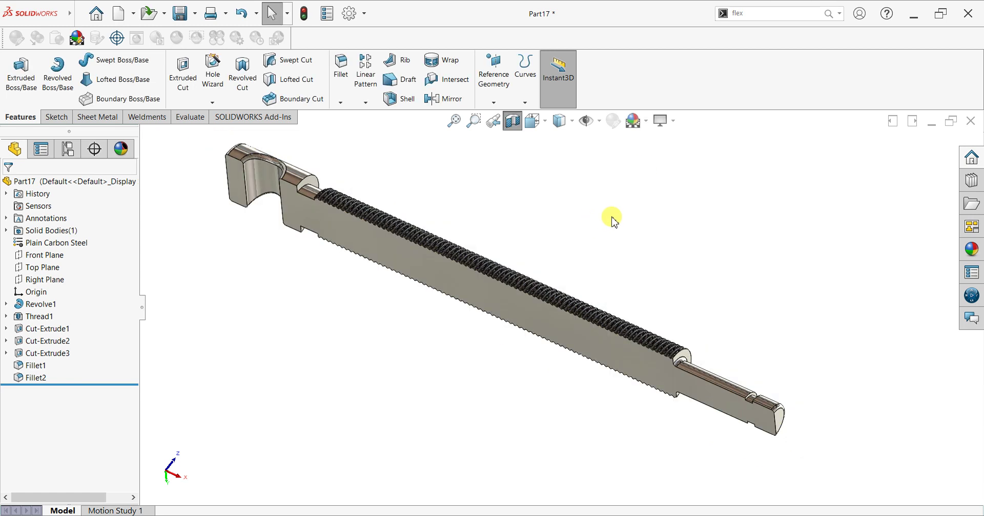
middle_click_drag(604, 377, 622, 305)
left_click(512, 122)
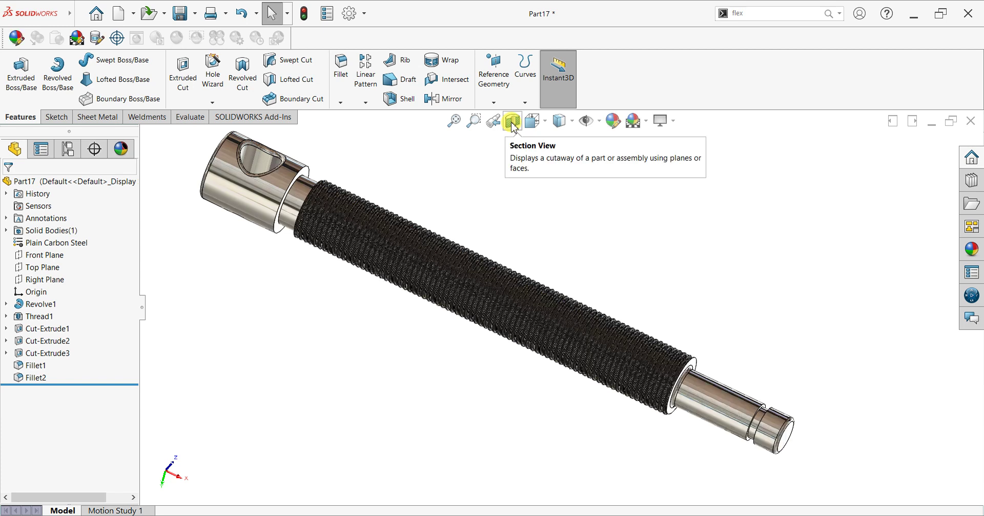
scroll(768, 300, "down", 2)
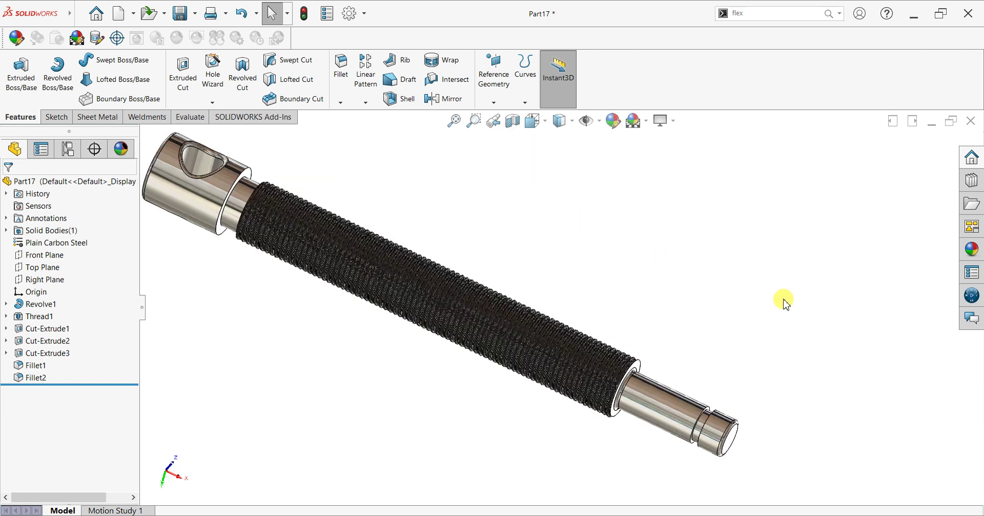
scroll(784, 302, "up", 2)
middle_click_drag(776, 316, 753, 378)
scroll(758, 286, "up", 3)
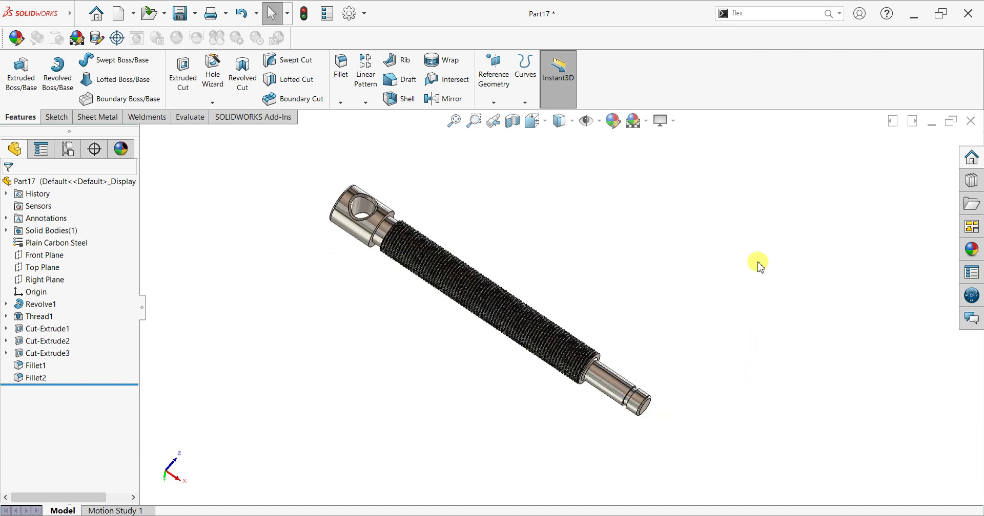
scroll(757, 264, "down", 4)
scroll(758, 264, "up", 1)
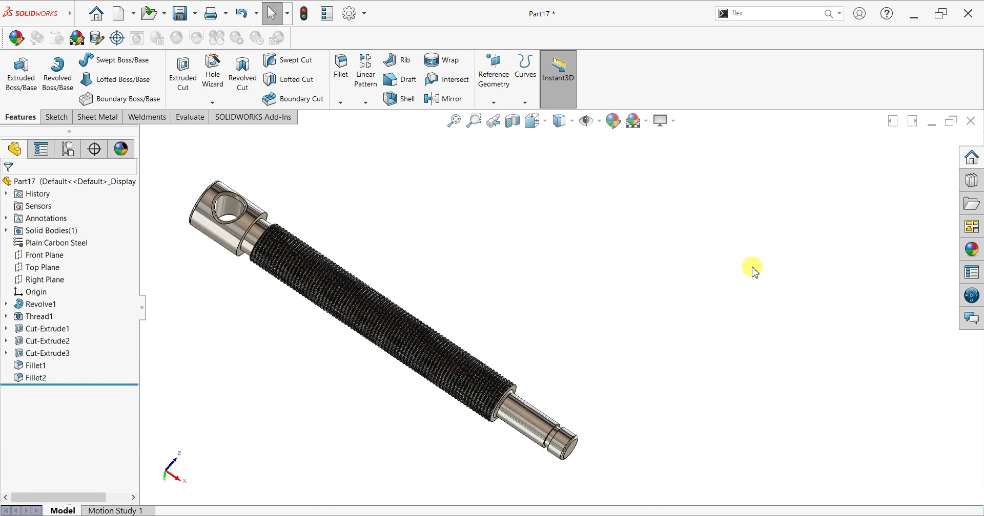